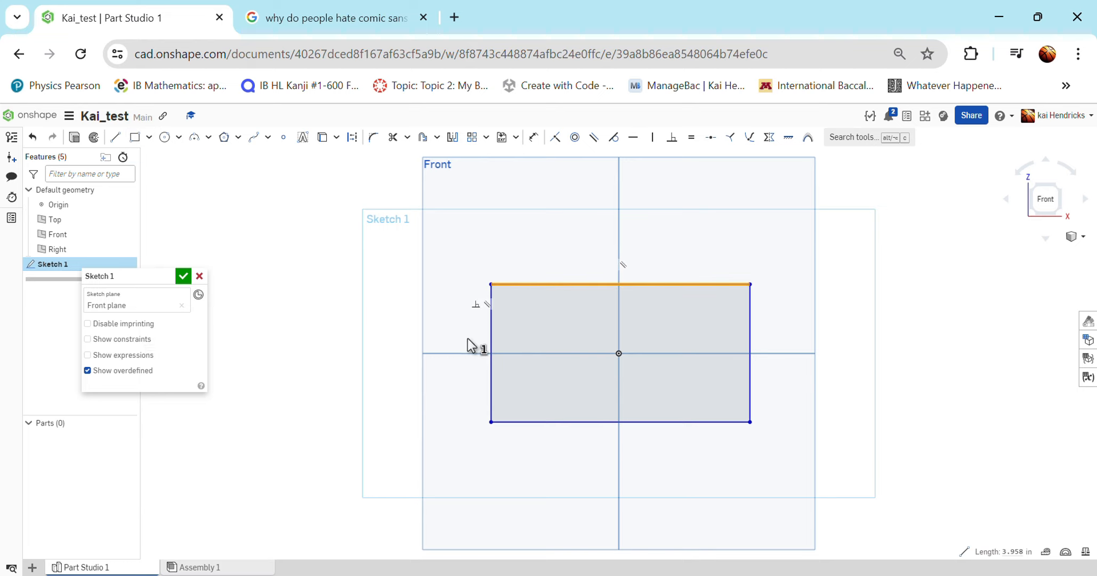
Dimension the rectangle's top edge and set its width to 3 in.
left_click(521, 286)
left_click(388, 302)
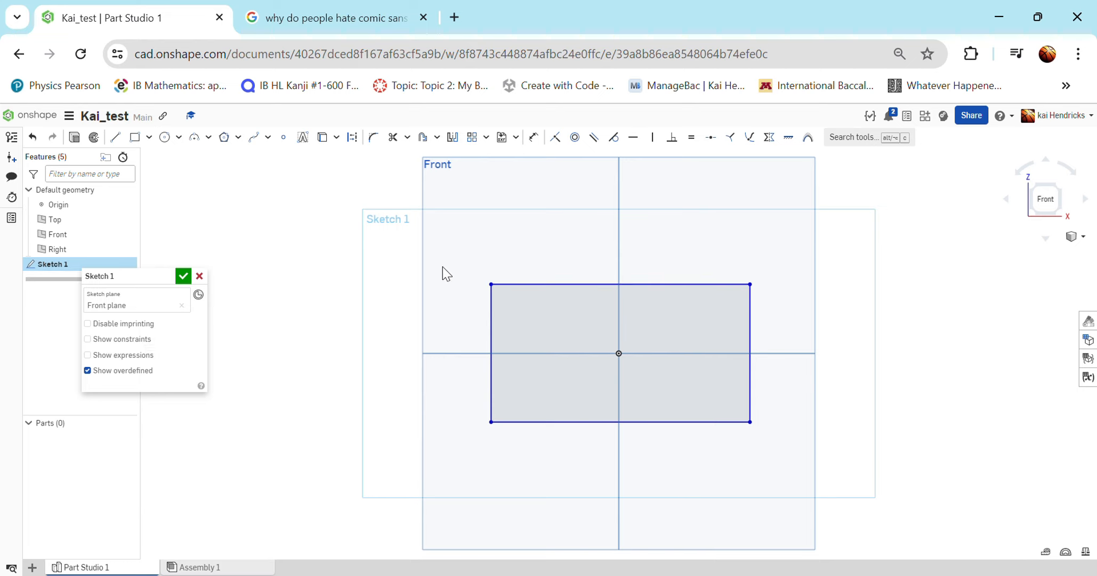
left_click(538, 141)
left_click(539, 143)
left_click(562, 288)
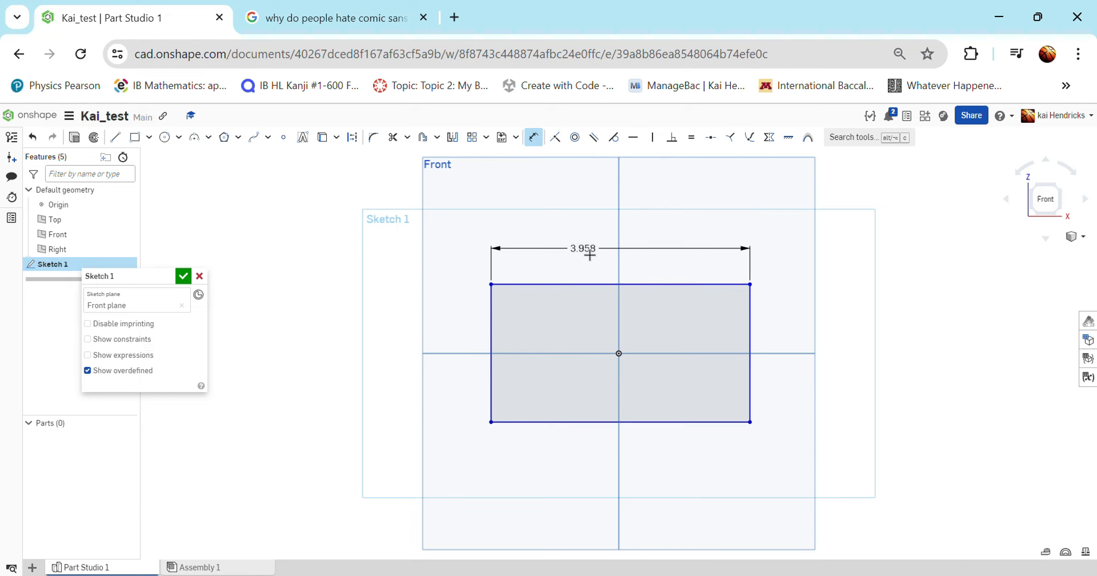
left_click(590, 255)
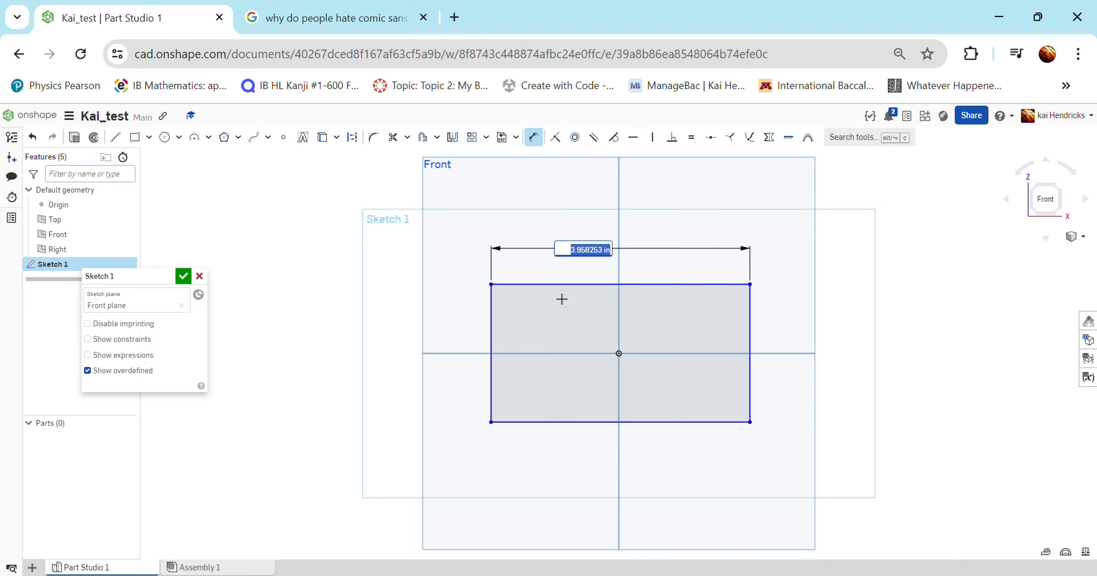
type("3")
key("Return")
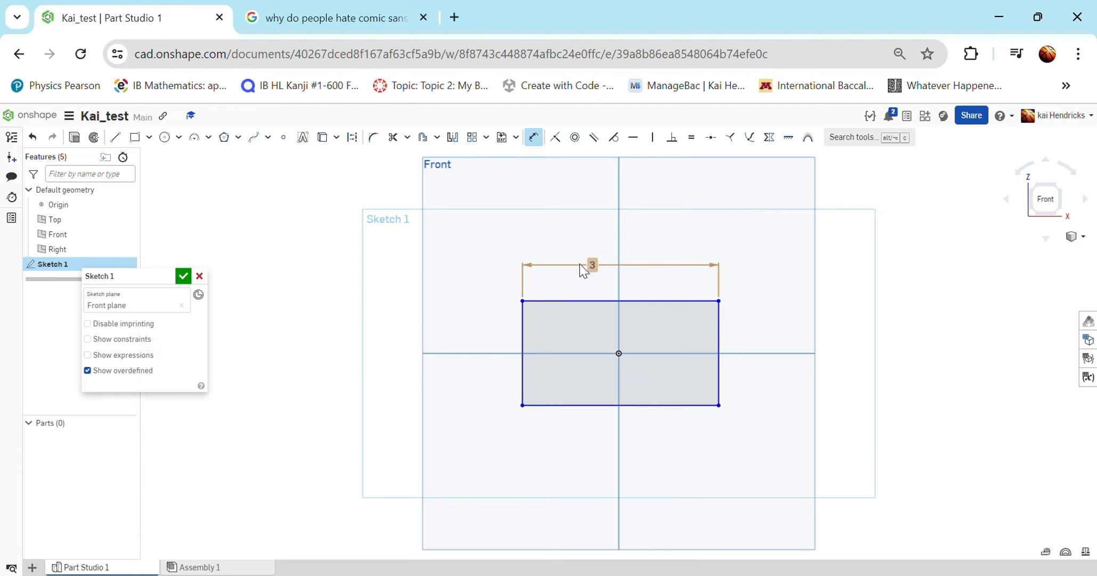
Dimension the rectangle's left edge and set its height to 1 in.
left_click(529, 327)
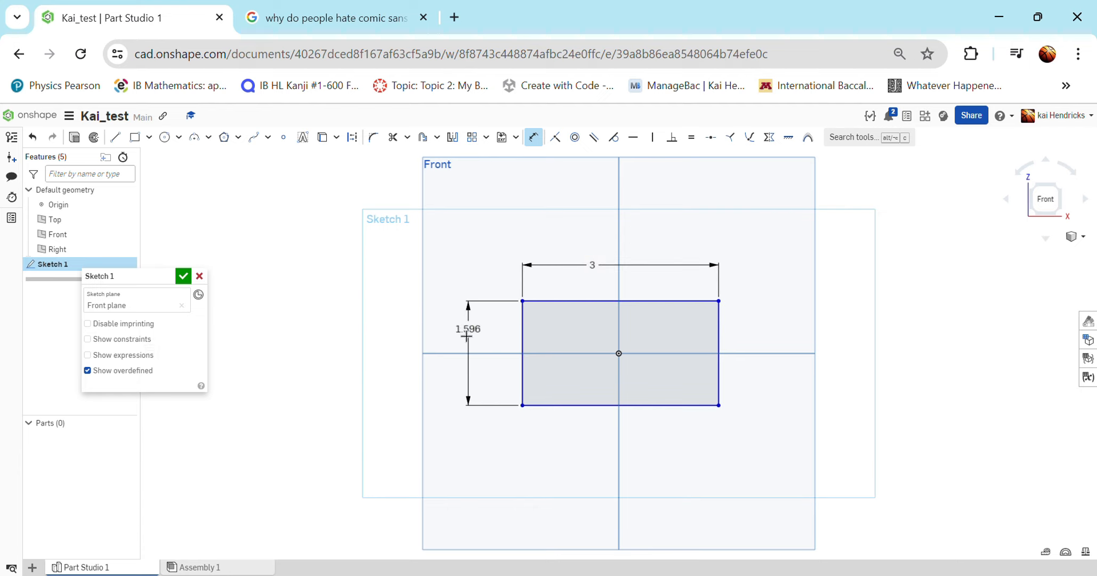
left_click(461, 390)
type("1")
key("Return")
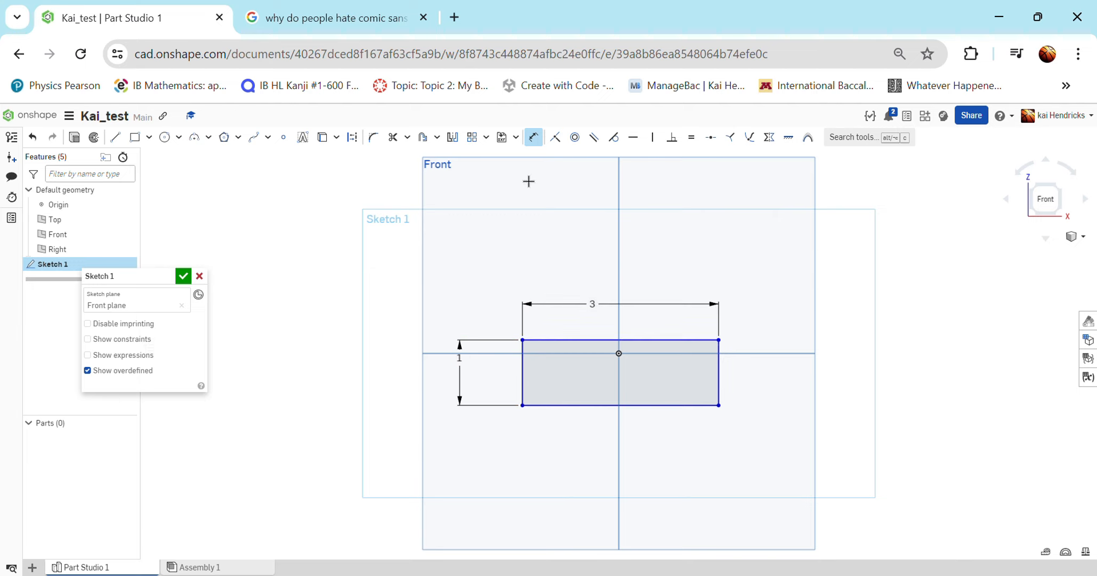
left_click(544, 151)
Extrude the rectangle as a new solid with a blind depth of 0.3 in.
scroll(524, 261, "down", 2)
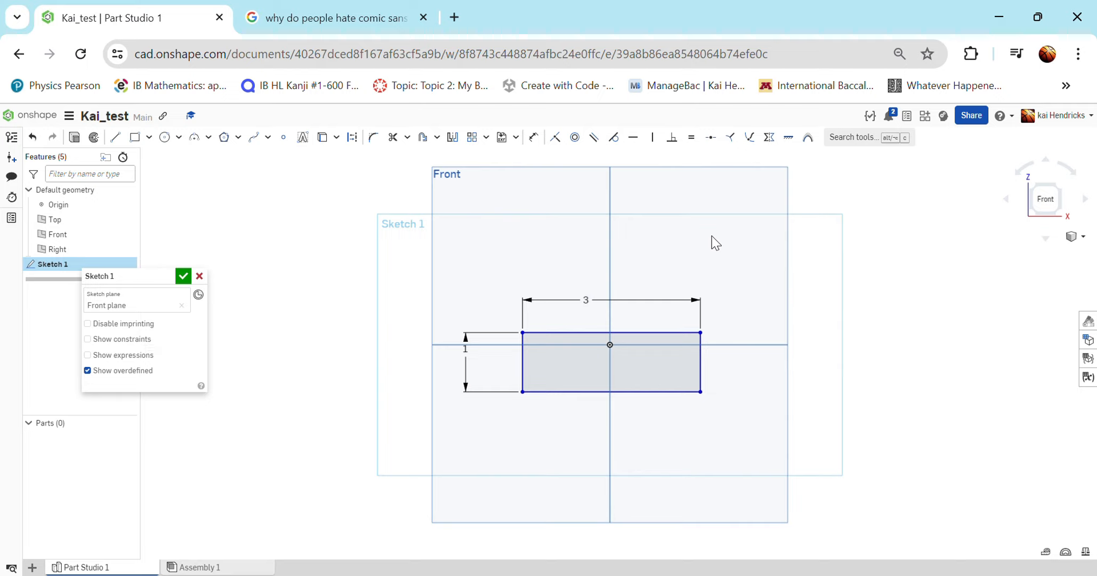
mouse_move(712, 236)
right_mouse_down()
mouse_move(733, 252)
mouse_move(693, 260)
mouse_move(775, 252)
mouse_move(786, 276)
mouse_move(811, 250)
mouse_move(848, 255)
mouse_move(774, 257)
mouse_move(767, 198)
mouse_move(799, 201)
mouse_move(806, 189)
mouse_move(779, 226)
mouse_move(848, 235)
mouse_move(786, 191)
mouse_move(770, 231)
mouse_move(833, 223)
mouse_move(835, 232)
mouse_move(794, 231)
right_mouse_up()
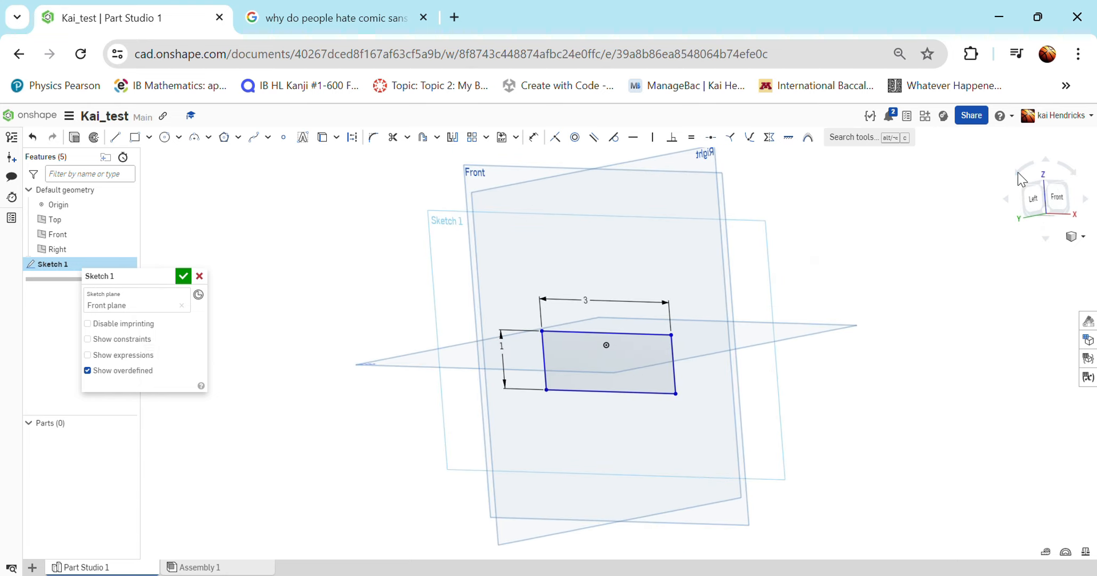
left_click(1053, 197)
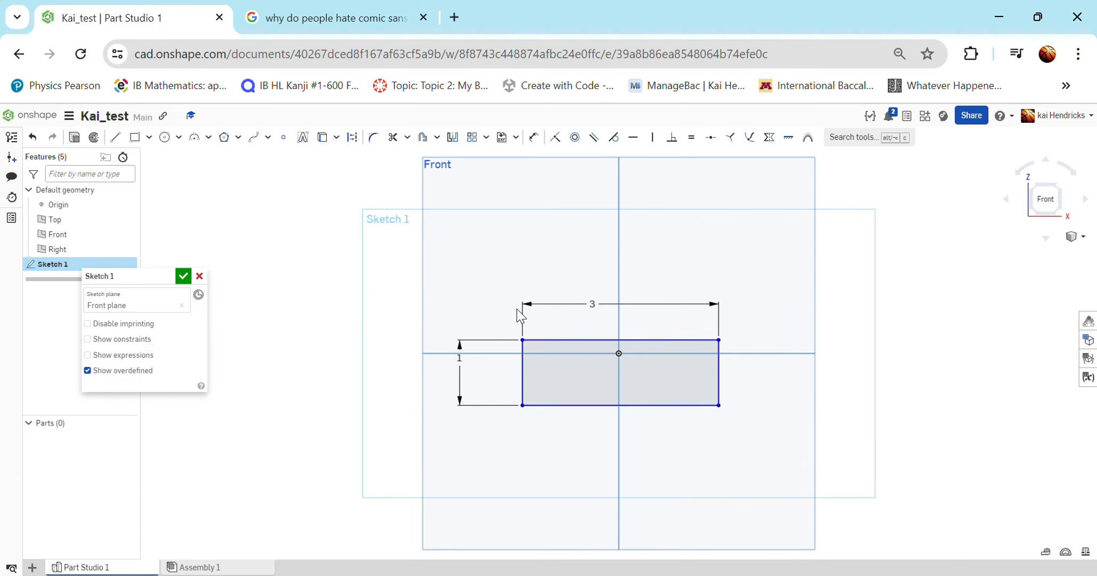
left_click(75, 139)
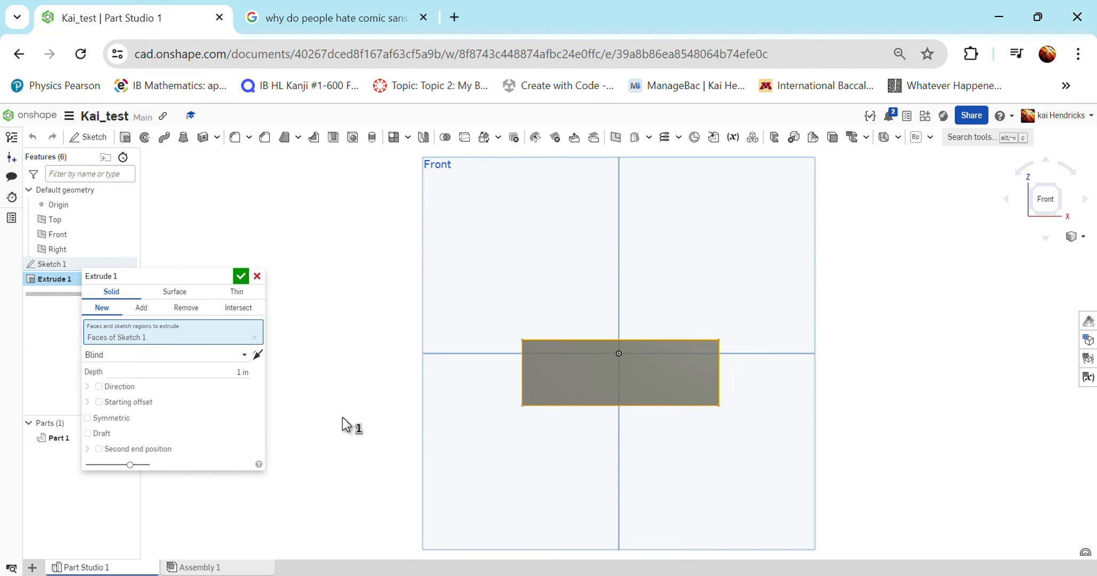
left_click(247, 380)
right_click_drag(453, 338, 739, 280)
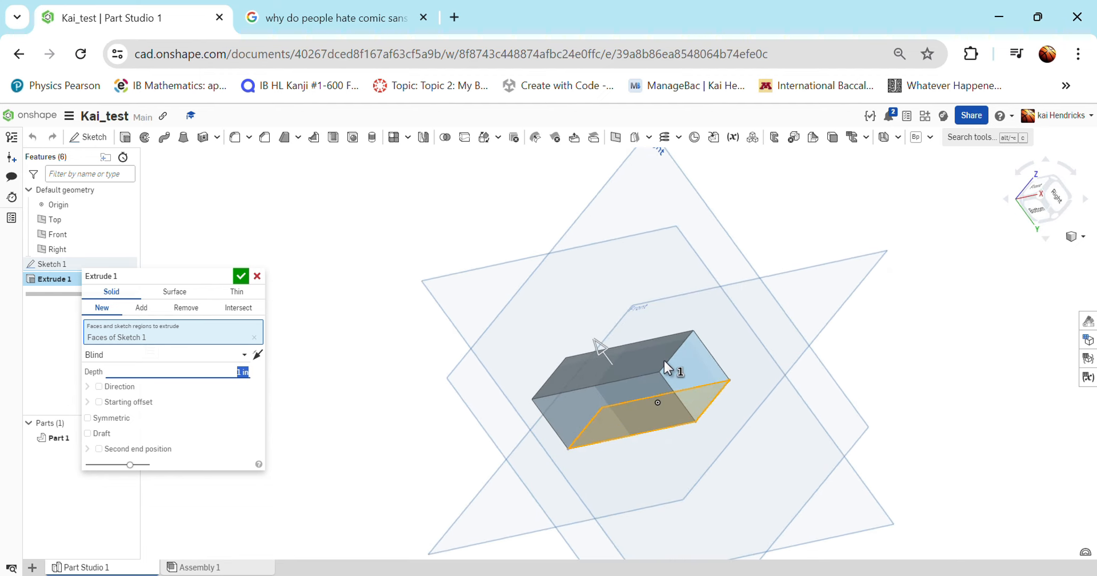
key("Return")
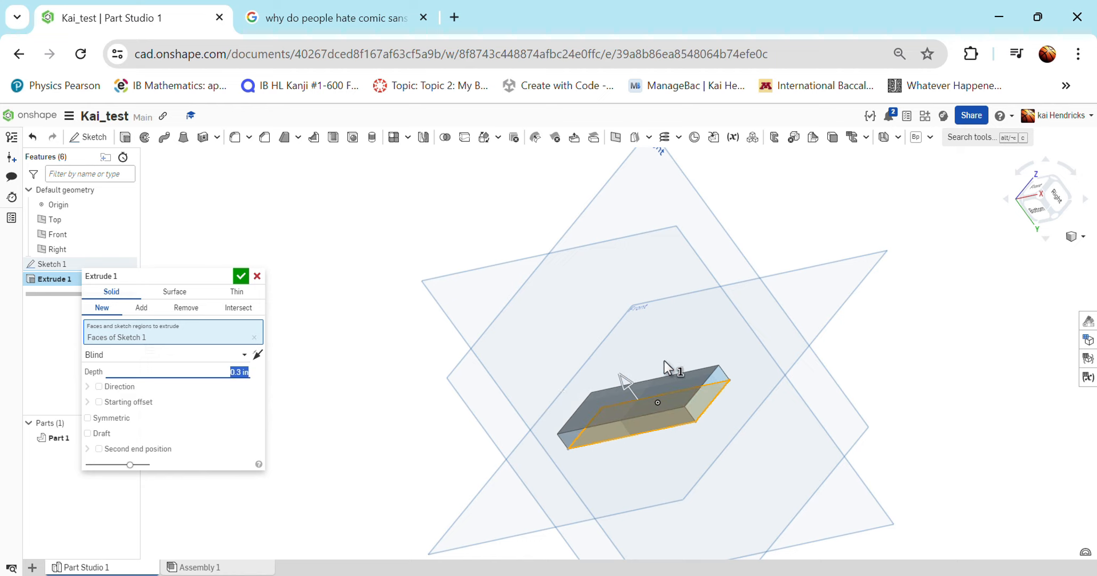
right_click_drag(665, 360, 976, 246)
left_click(1048, 199)
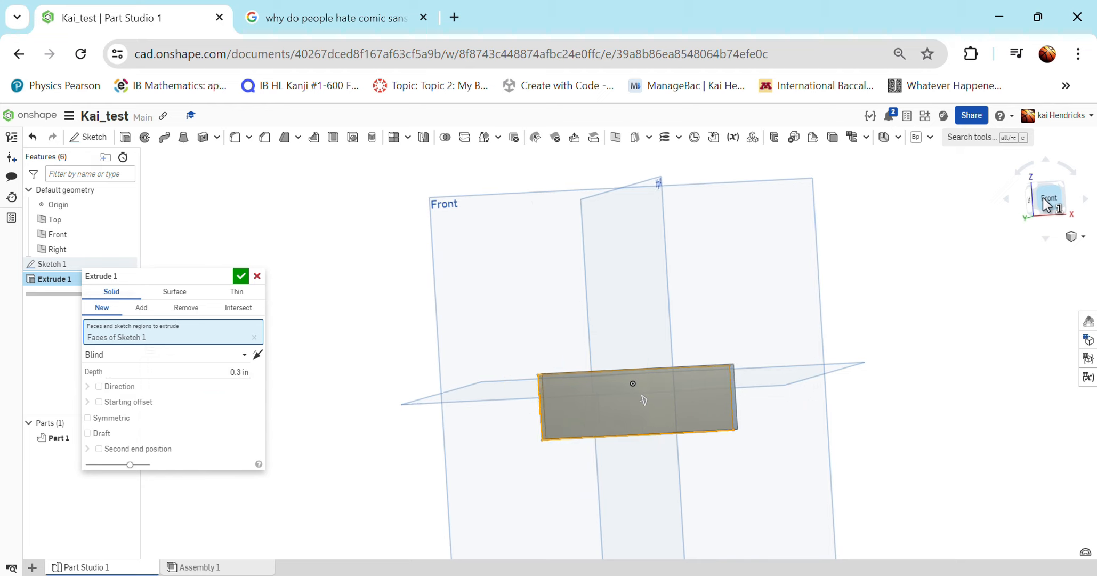
right_click_drag(691, 379, 739, 379)
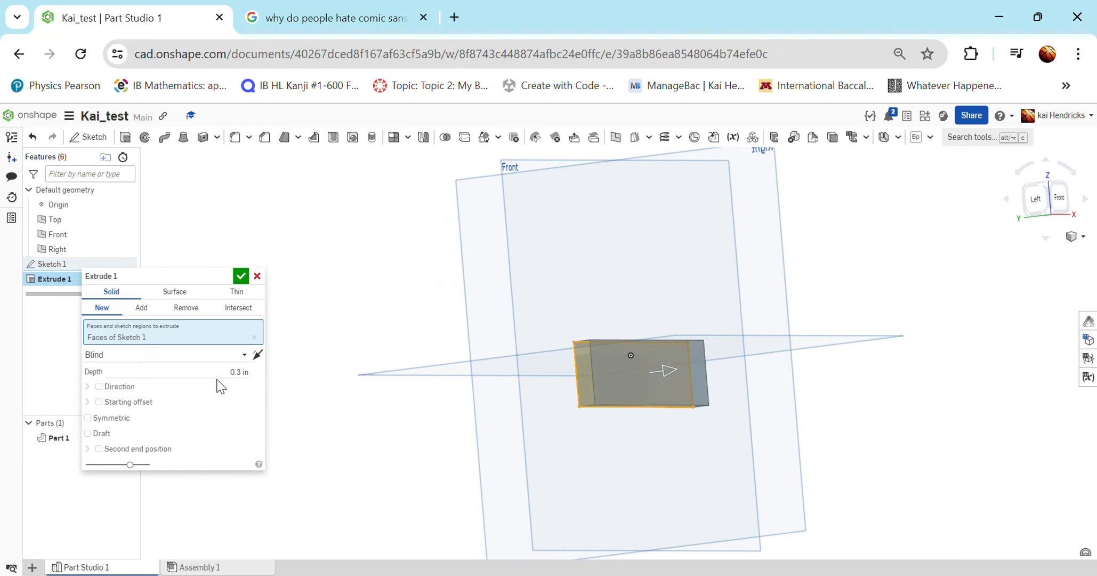
left_click(247, 373)
mouse_move(554, 317)
right_mouse_down()
mouse_move(557, 291)
mouse_move(618, 250)
mouse_move(539, 307)
right_mouse_up()
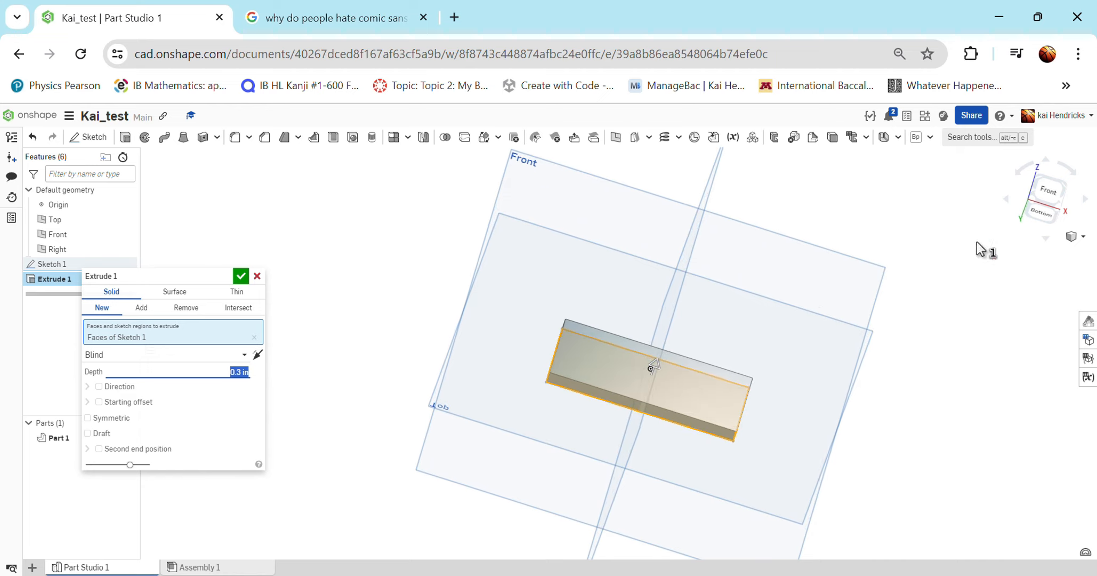
left_click(1046, 191)
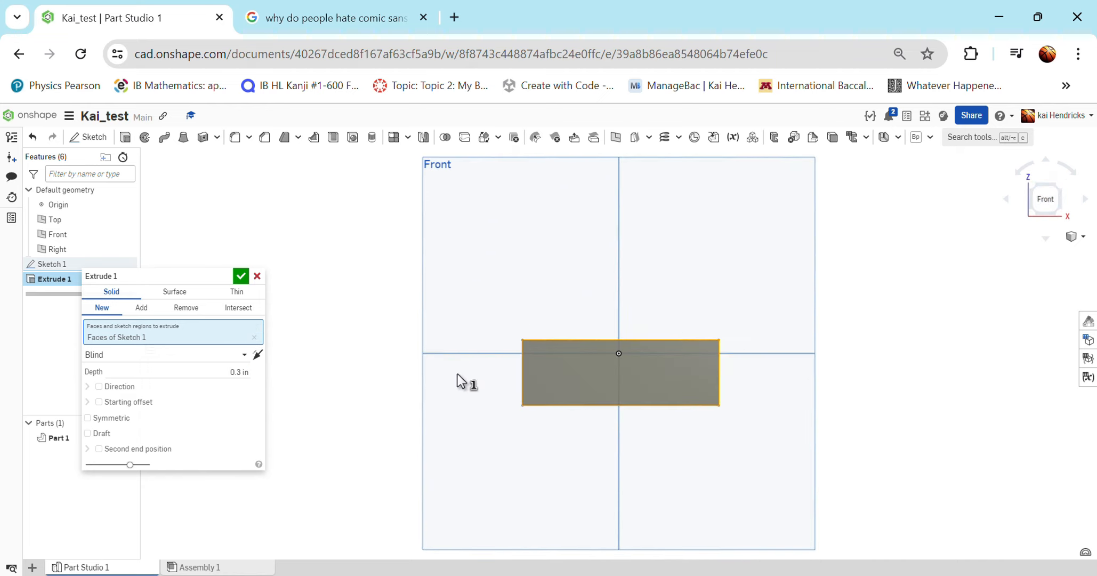
left_click(239, 277)
Start a new sketch on the front face of the extruded block.
right_click_drag(653, 283, 649, 216)
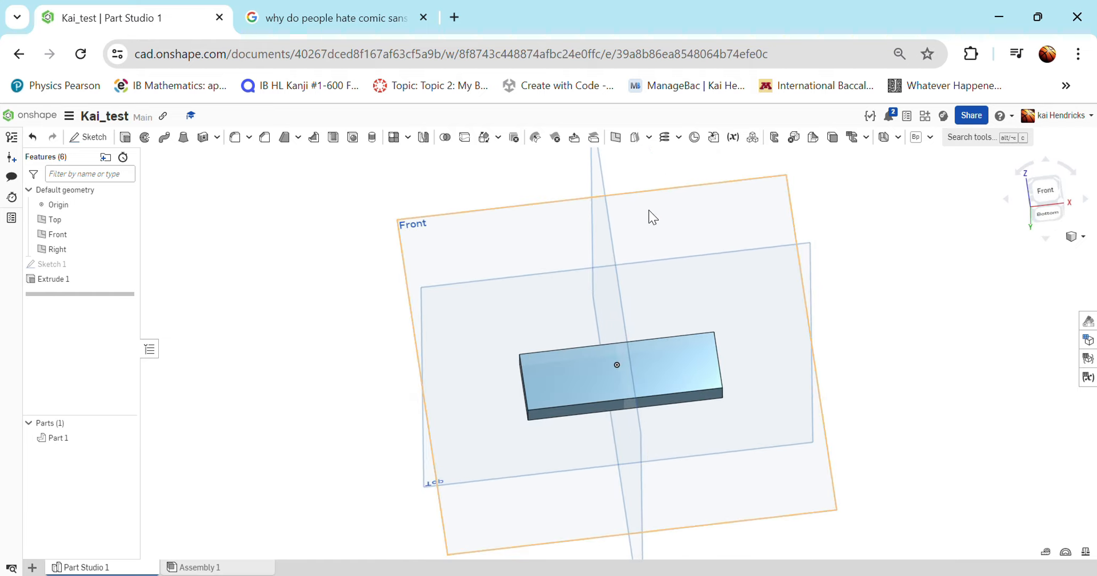
left_click(1053, 200)
right_click_drag(869, 314, 886, 322)
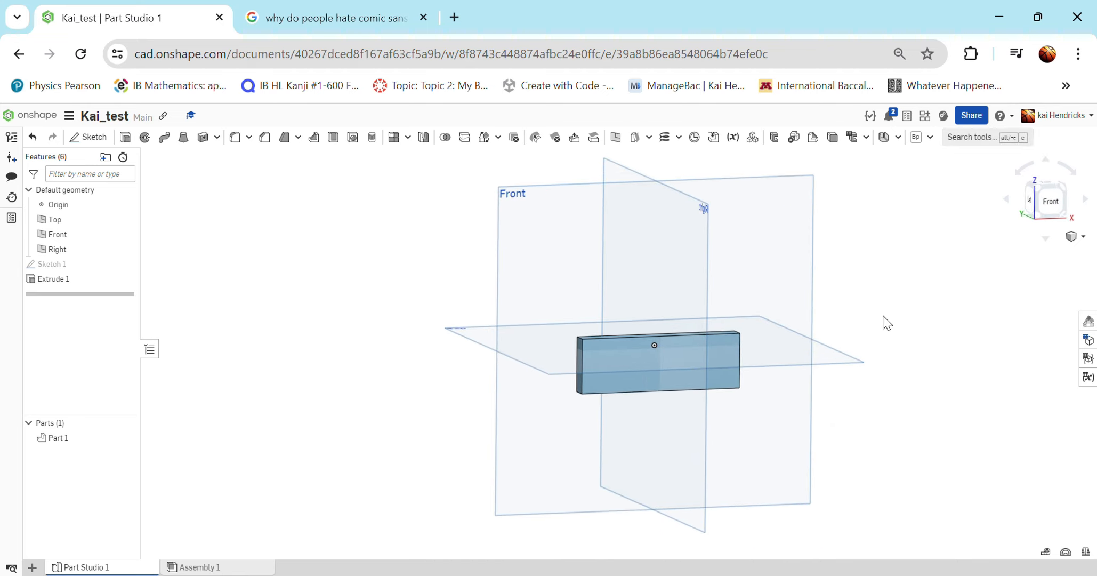
left_click(91, 137)
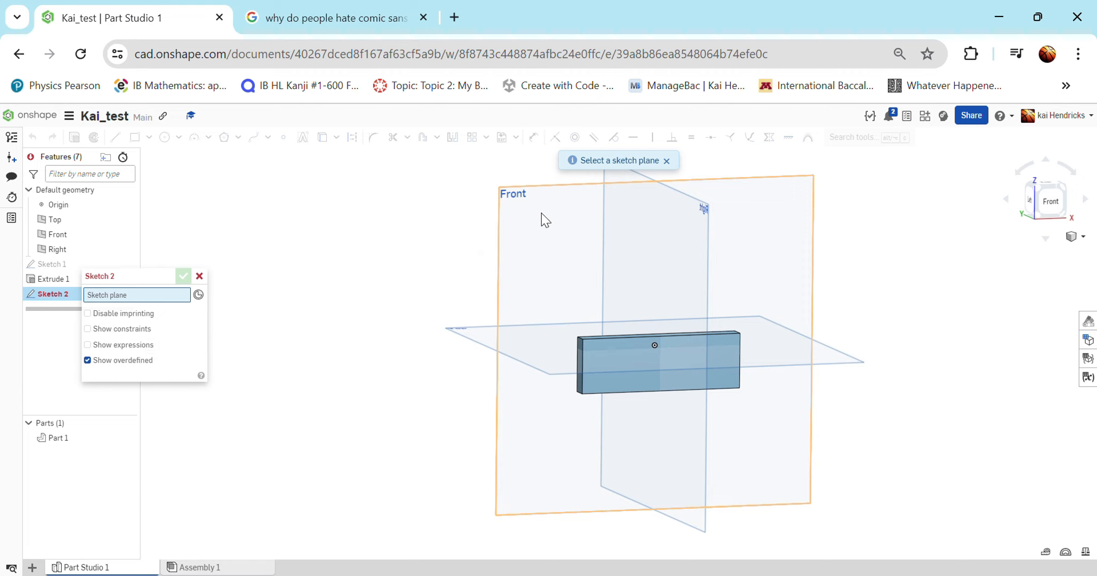
left_click(604, 349)
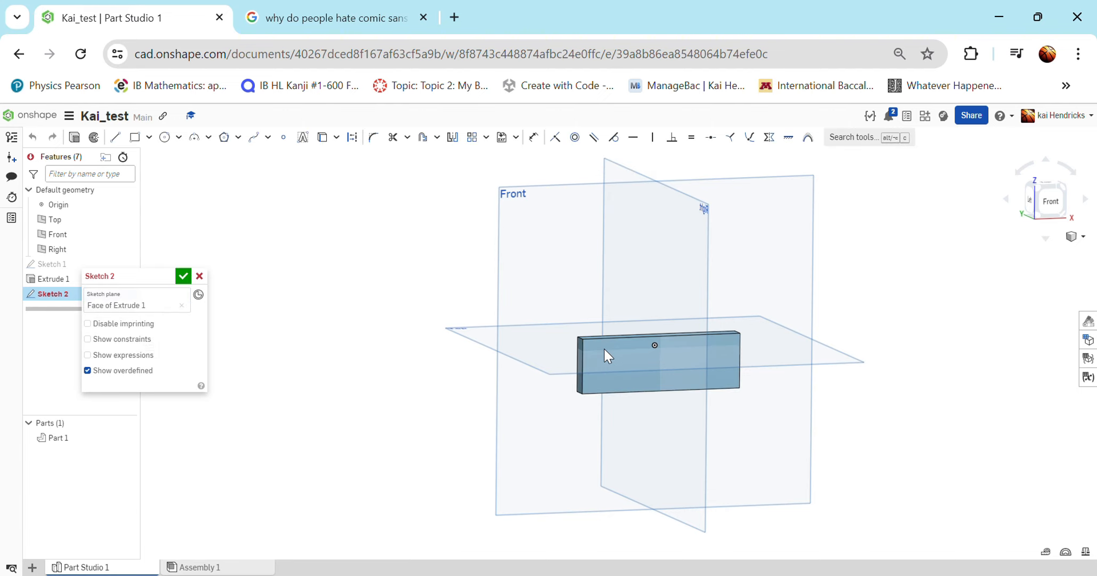
scroll(673, 372, "up", 1)
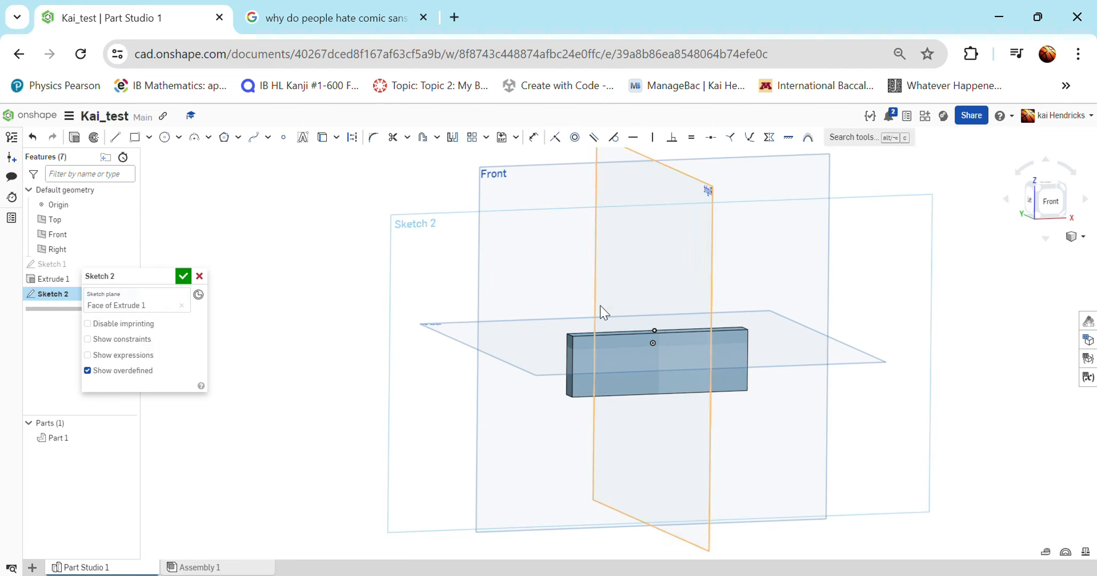
Add the person's first name as bold Open Sans sketch text on the block's front face and shift it toward the face's middle.
left_click(309, 142)
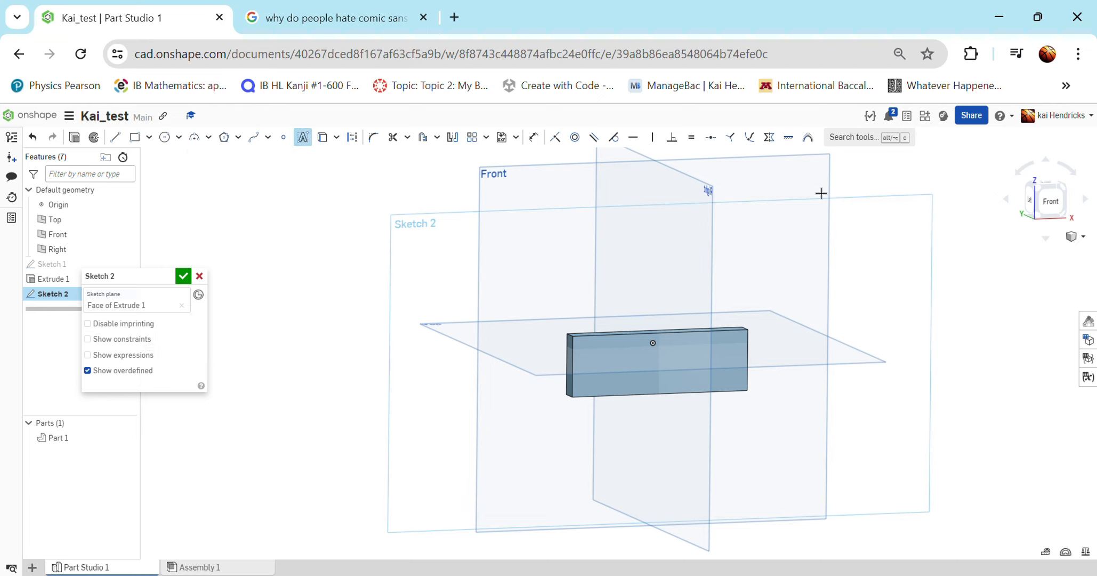
left_click(1055, 208)
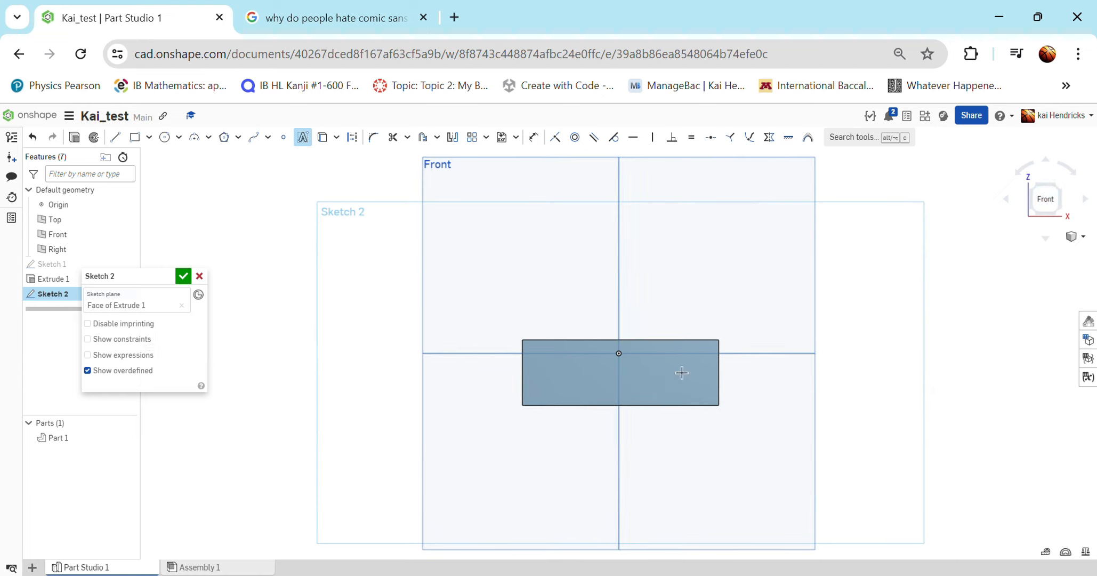
scroll(644, 442, "up", 2)
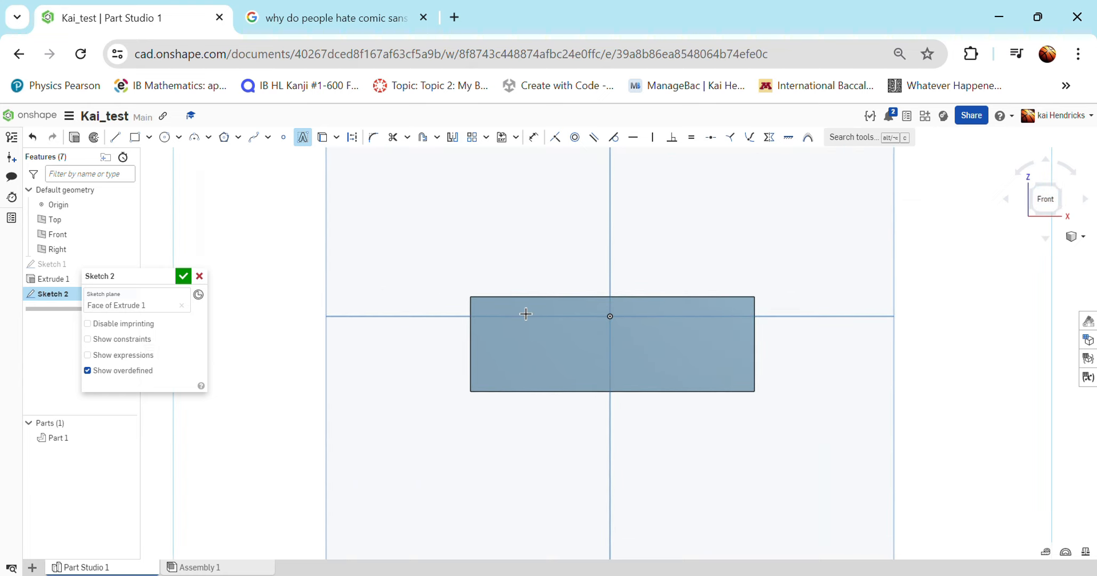
left_click(519, 307)
left_click(733, 392)
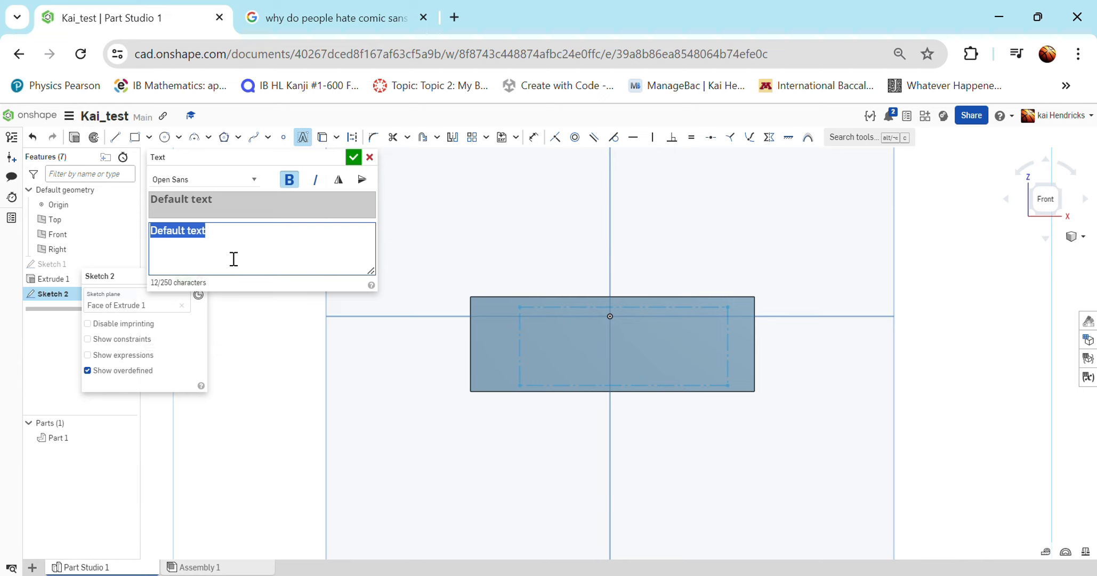
type("Kai")
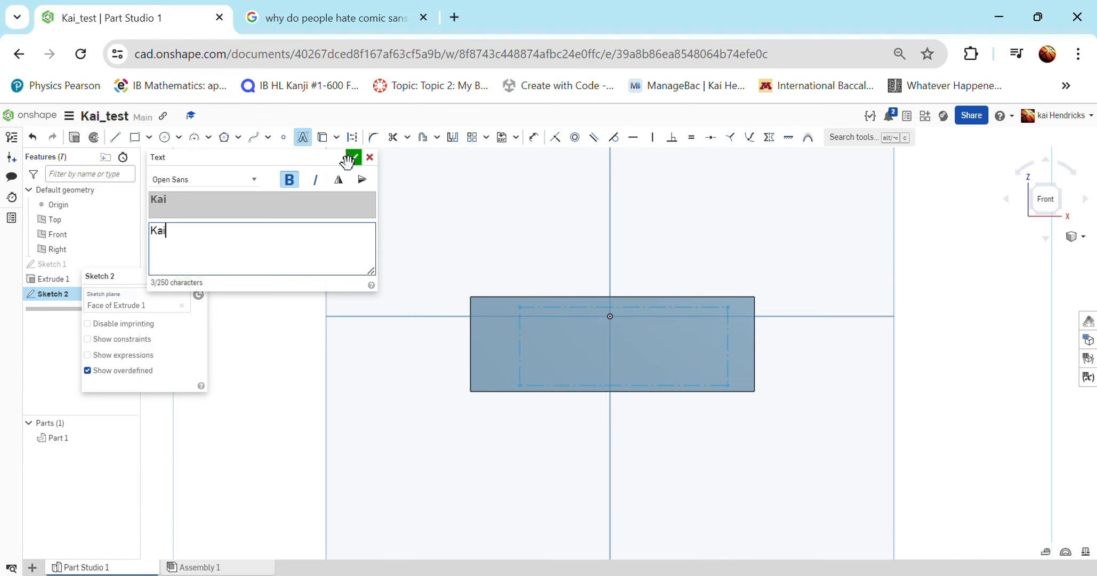
left_click(254, 182)
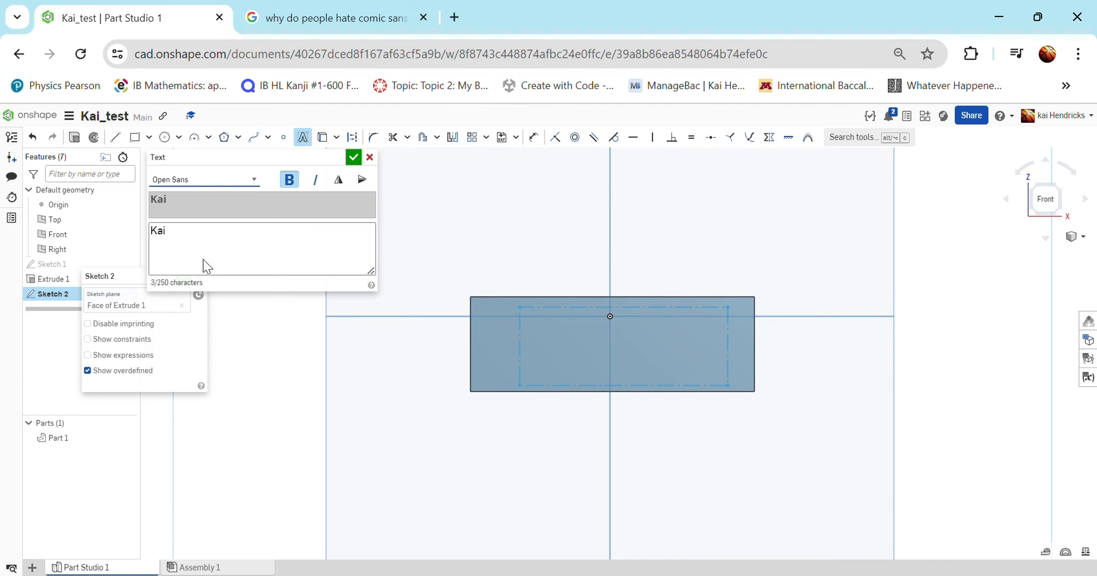
left_click(353, 158)
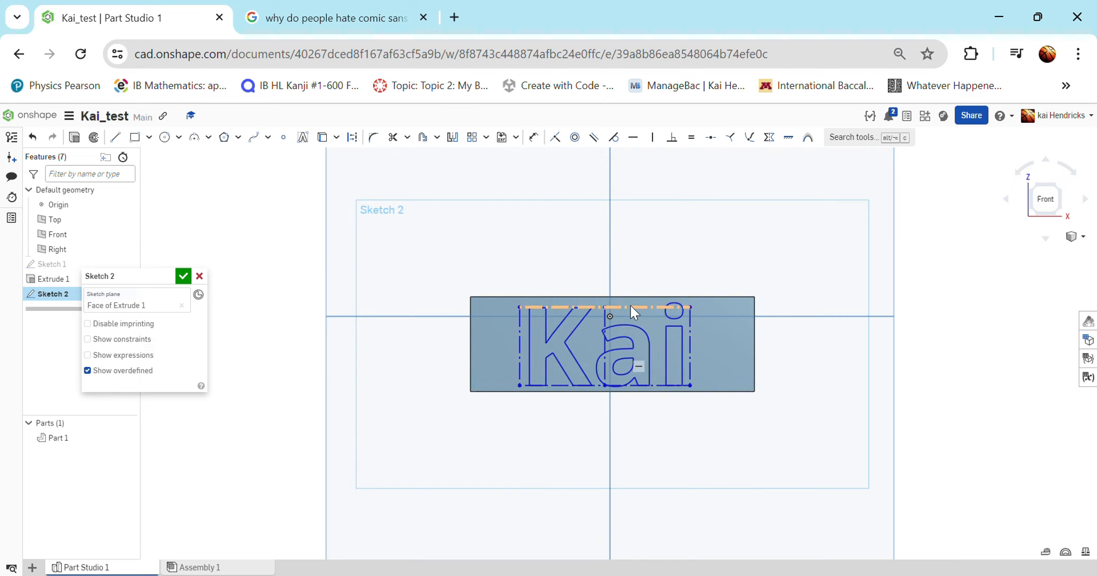
left_click_drag(631, 307, 637, 302)
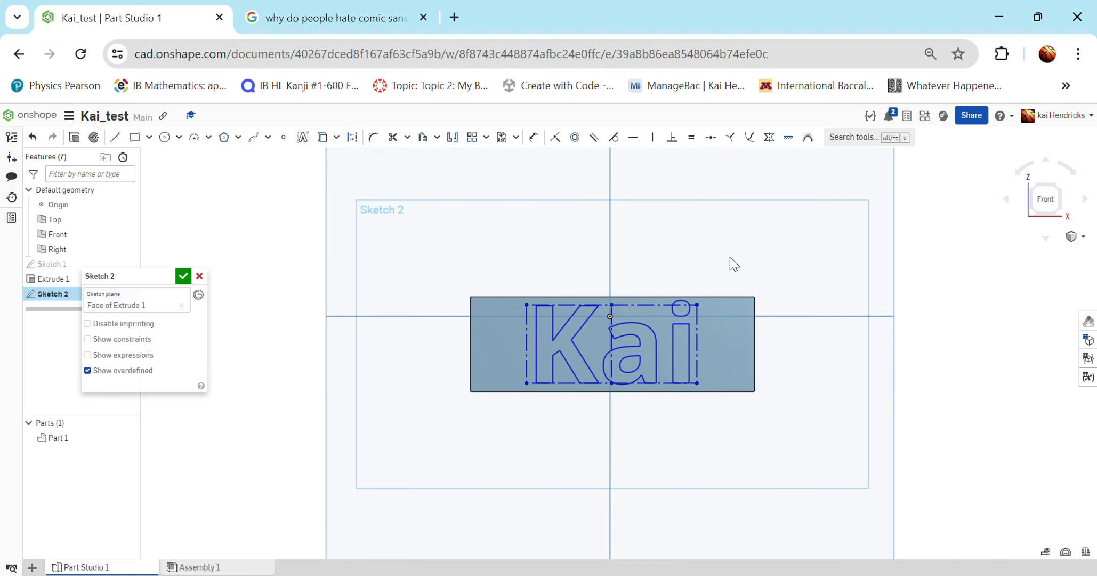
Try to set the width of the name text to 1 in with a dimension on its upper boundary.
mouse_move(622, 257)
right_mouse_down()
mouse_move(646, 264)
mouse_move(652, 281)
mouse_move(632, 262)
right_mouse_up()
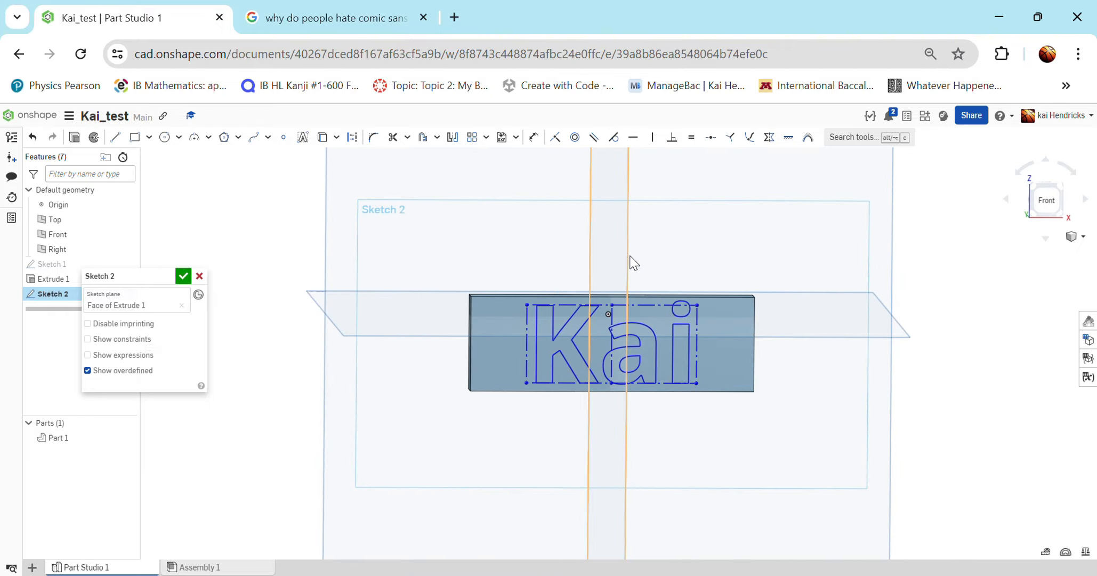
left_click(535, 140)
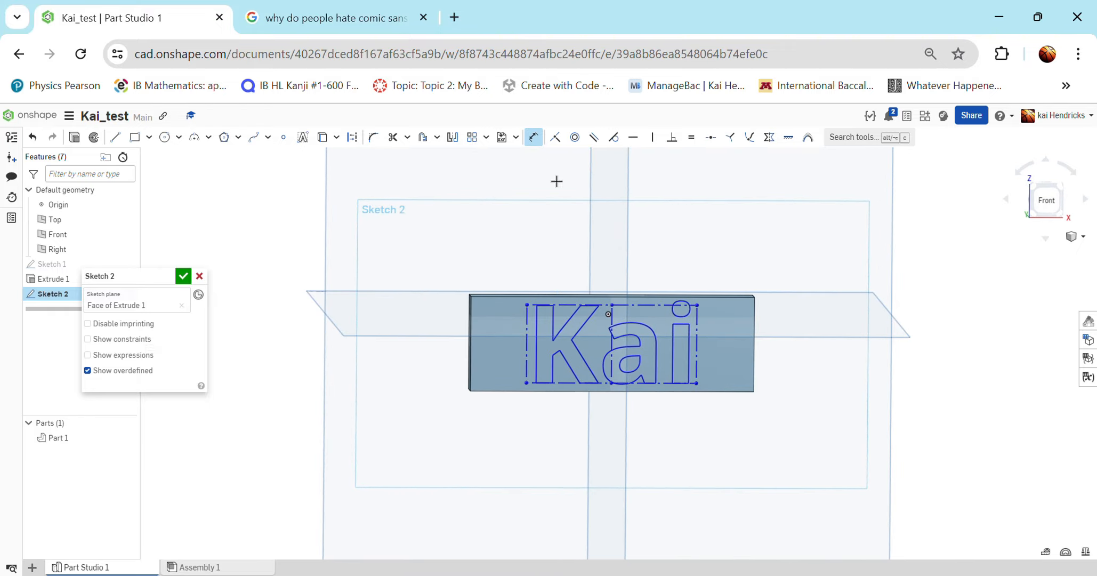
left_click(653, 306)
left_click(657, 243)
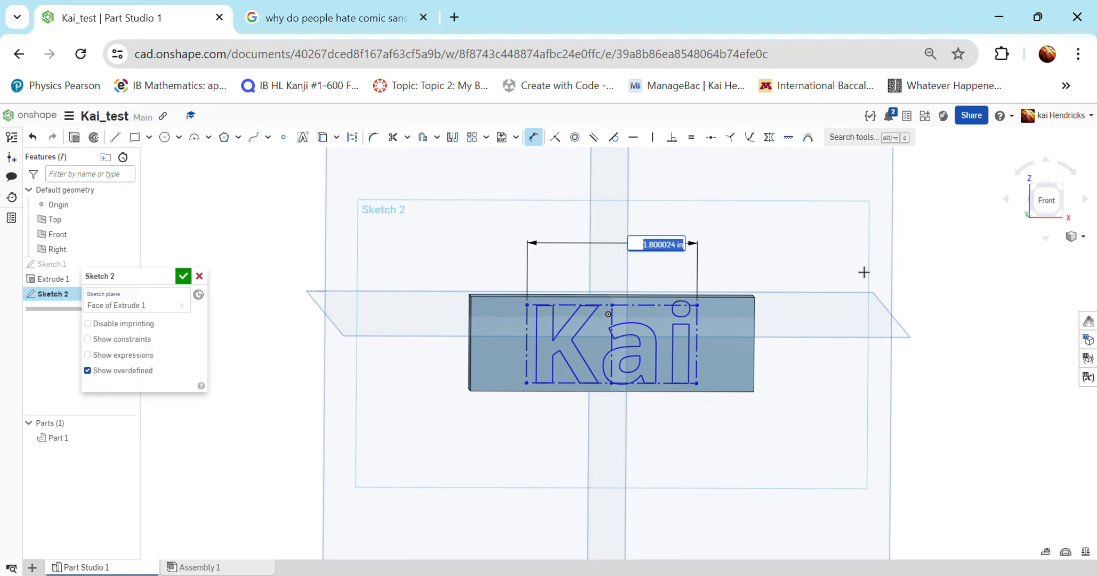
type("1")
key("Return")
scroll(688, 323, "down", 1)
scroll(688, 323, "up", 1)
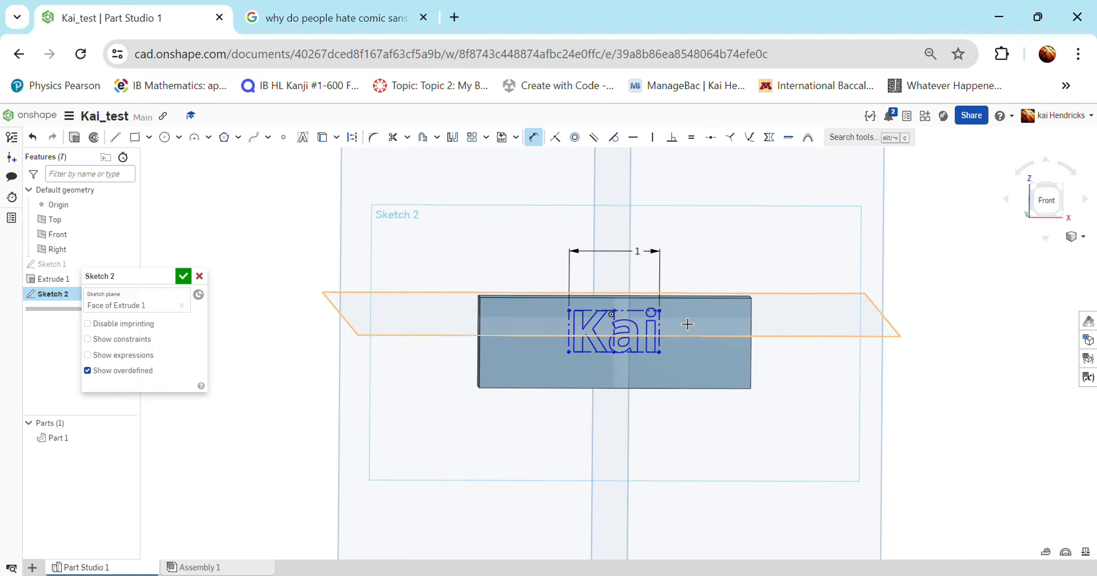
Undo the text width change and delete the width dimension above the name text.
key("ctrl+z")
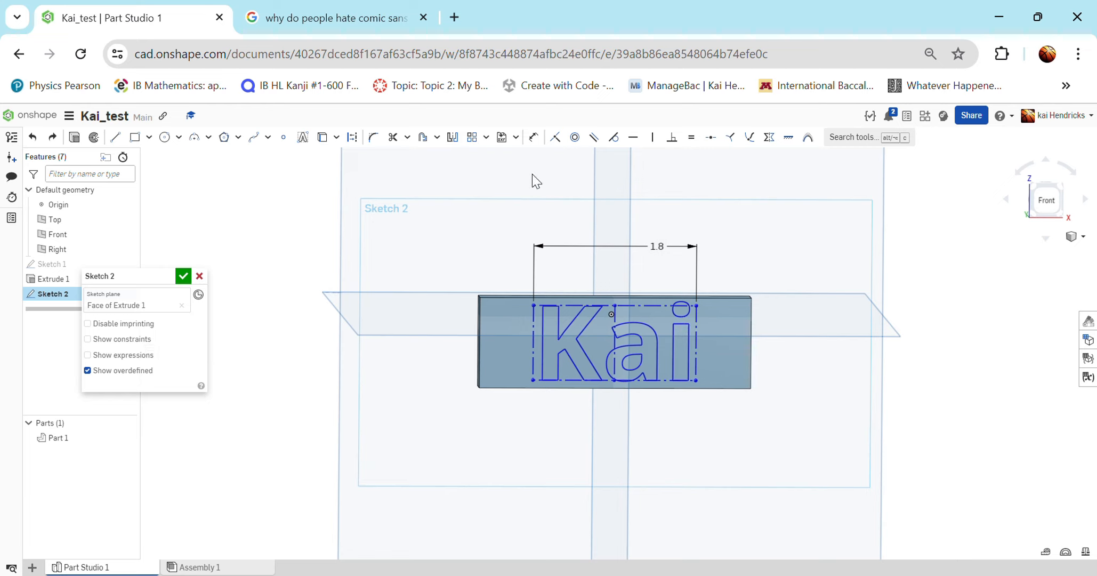
left_click(660, 249)
key("Delete")
mouse_move(683, 260)
right_mouse_down()
mouse_move(636, 252)
mouse_move(713, 247)
mouse_move(710, 235)
mouse_move(764, 240)
mouse_move(693, 238)
mouse_move(688, 255)
mouse_move(684, 241)
right_mouse_up()
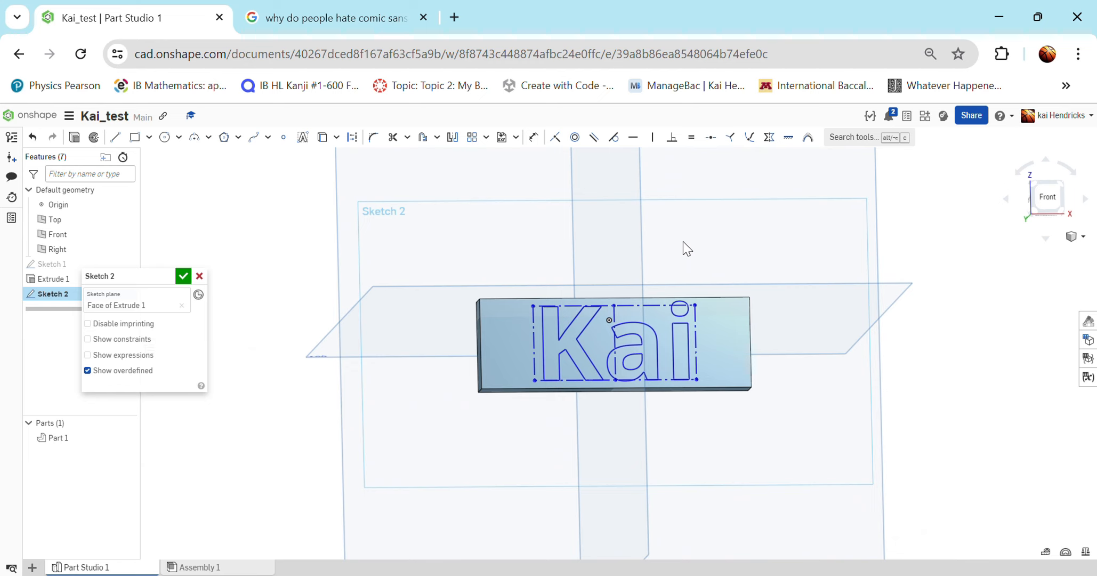
Extrude the name text sketch 0.1 in deep as a Remove cut into the block's front face.
left_click(75, 138)
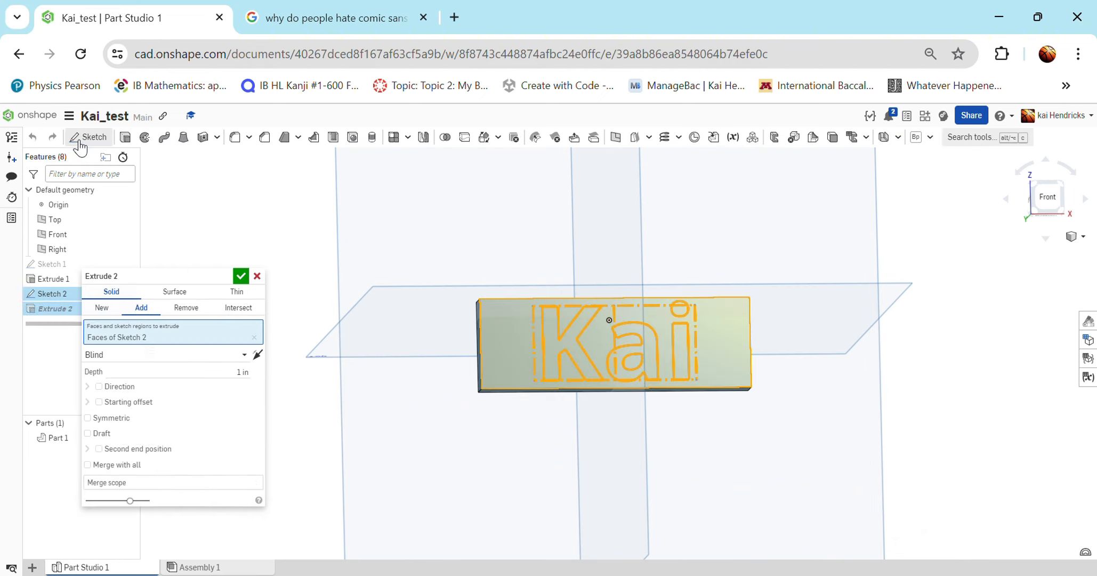
right_click_drag(533, 277, 574, 252)
left_click(255, 375)
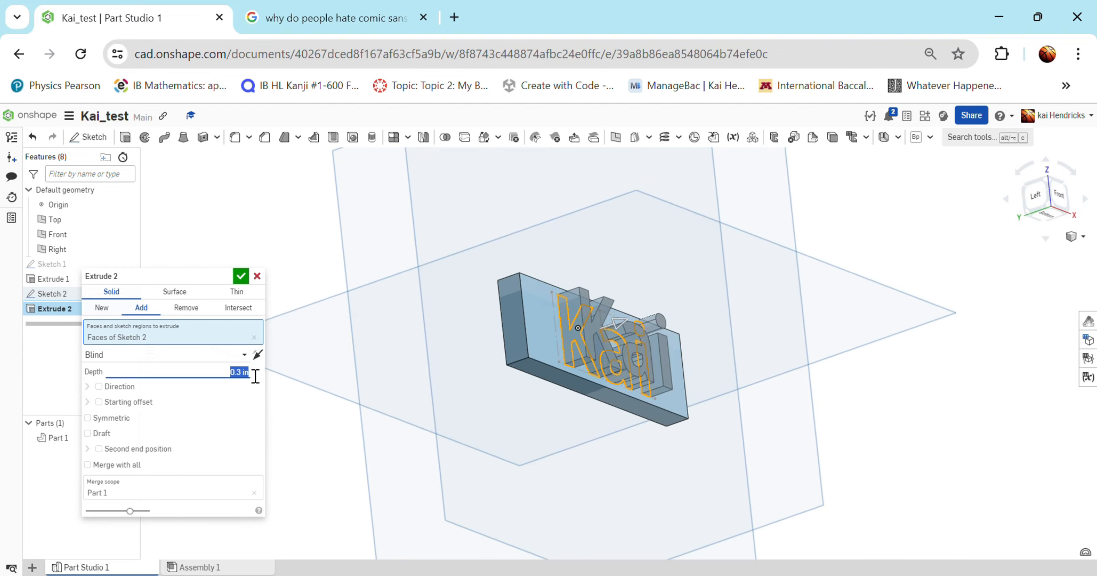
right_click_drag(635, 365, 681, 382)
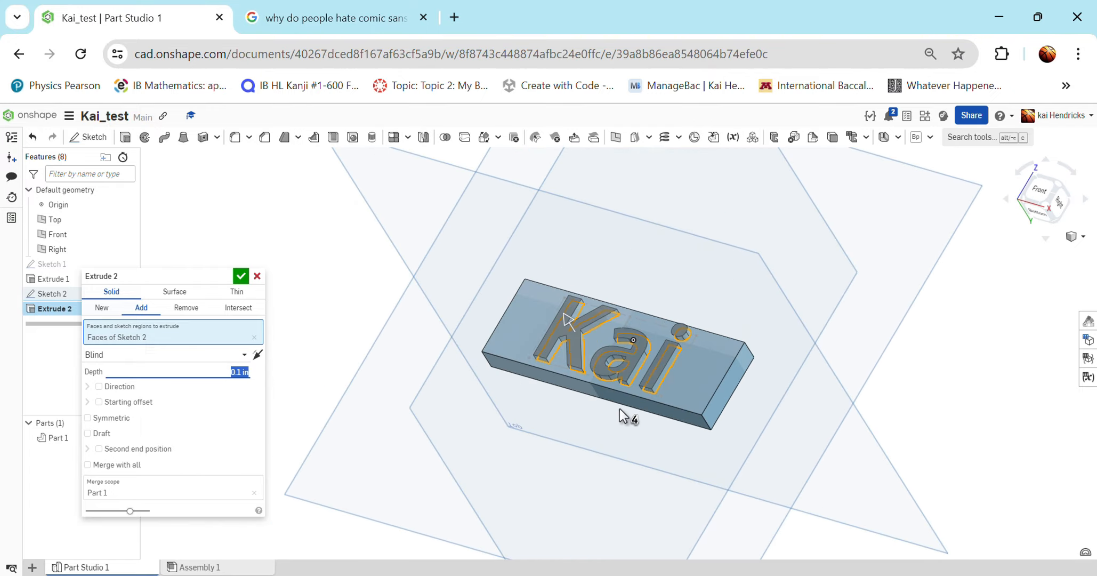
right_click_drag(621, 410, 836, 409)
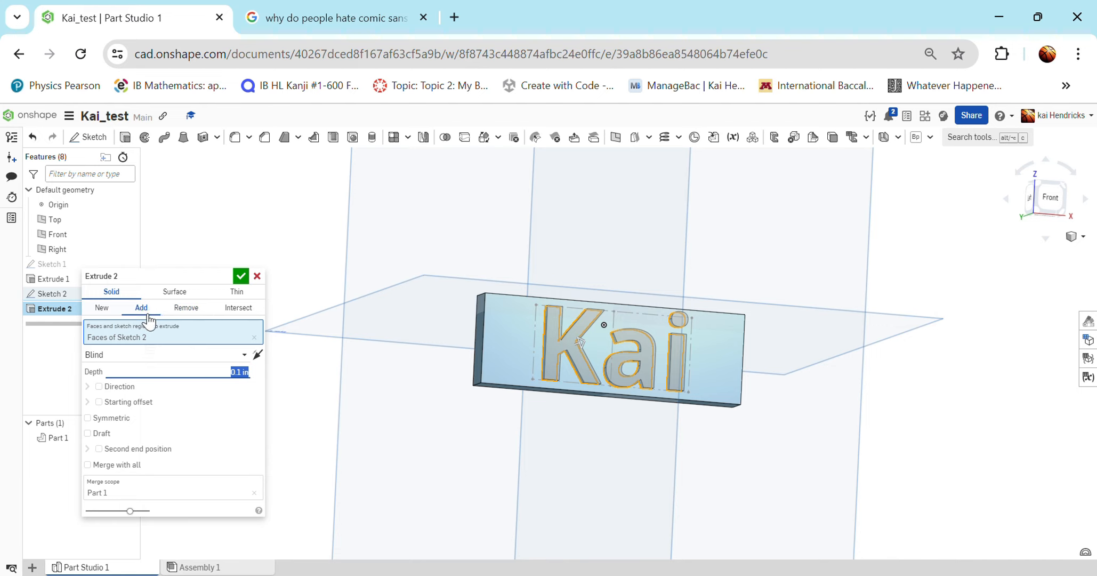
left_click(183, 308)
mouse_move(584, 290)
right_mouse_down()
mouse_move(604, 289)
mouse_move(622, 315)
mouse_move(656, 302)
mouse_move(605, 301)
mouse_move(588, 287)
right_mouse_up()
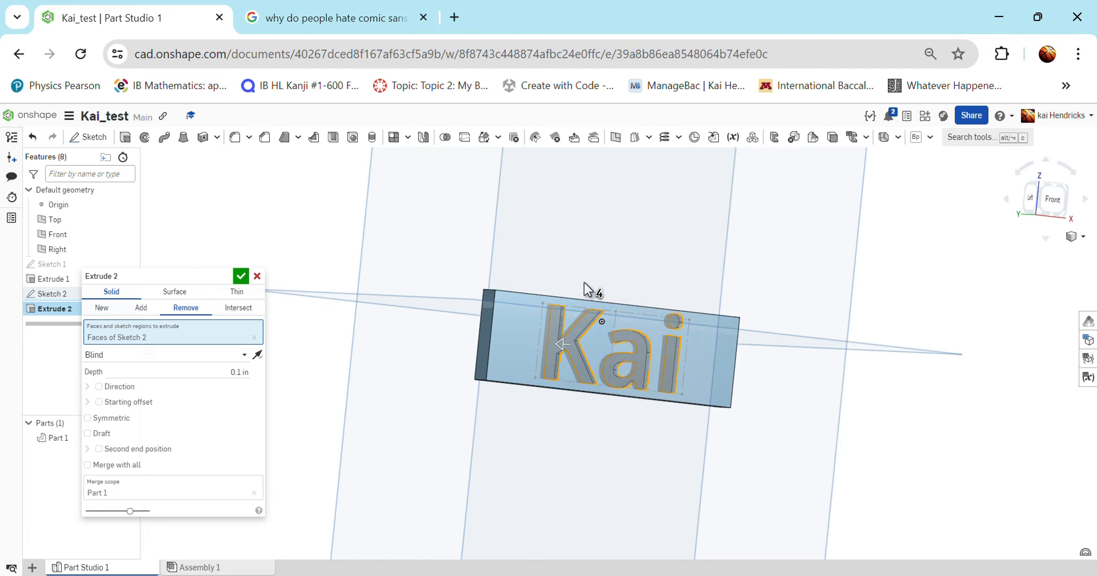
left_click(241, 276)
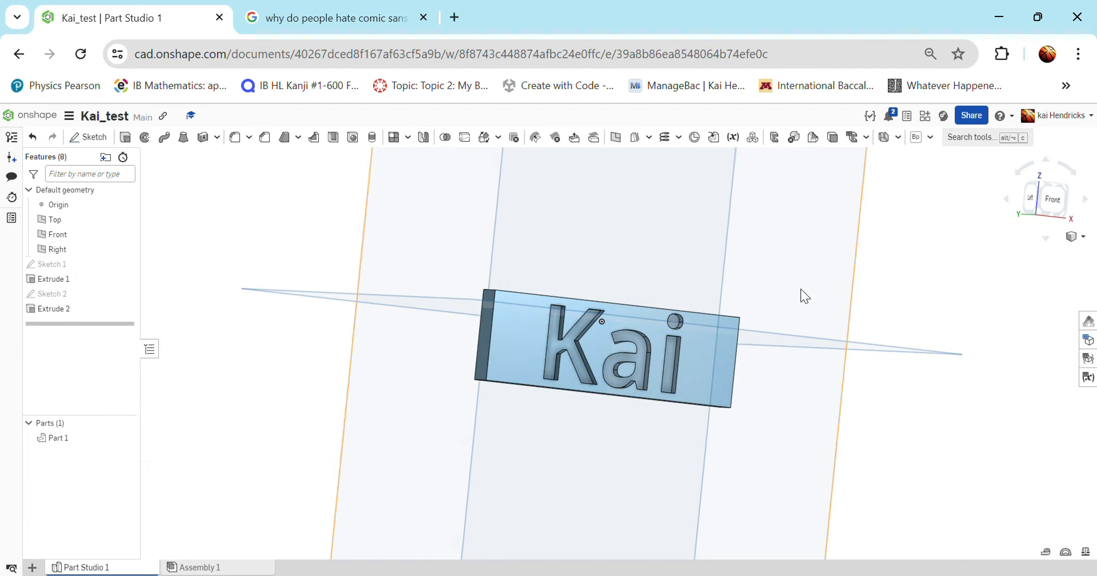
Set the depth of the name cut to 0.3 in.
right_click_drag(801, 289, 848, 274)
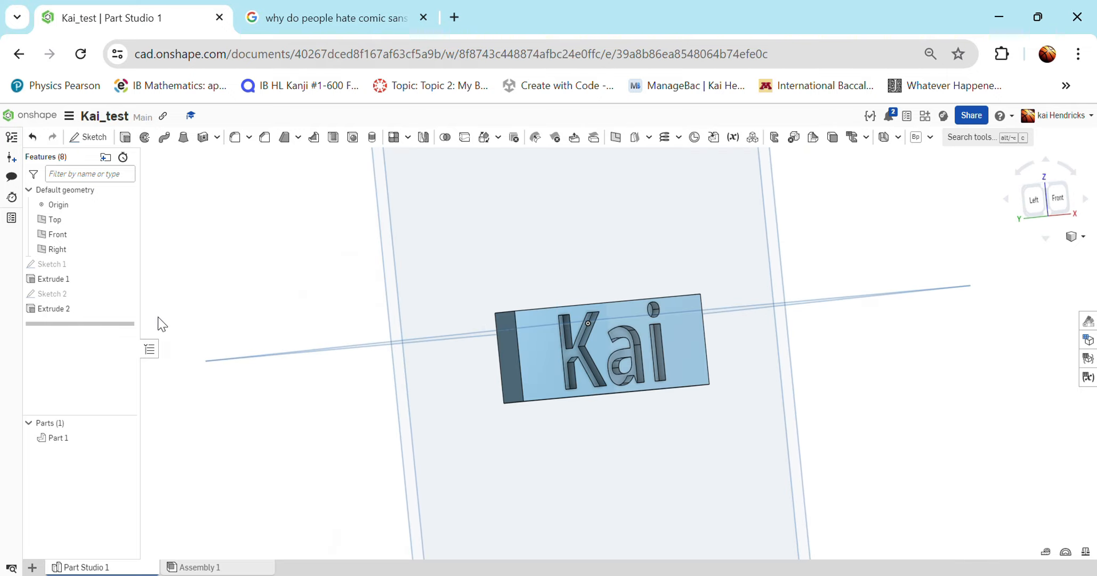
right_click_drag(649, 261, 650, 233)
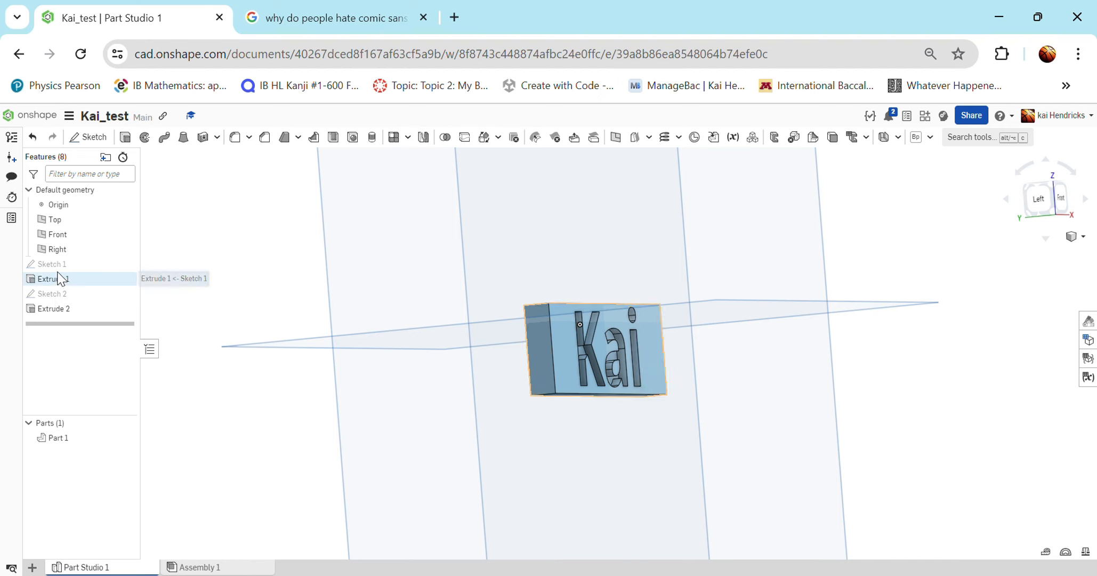
double_click(60, 308)
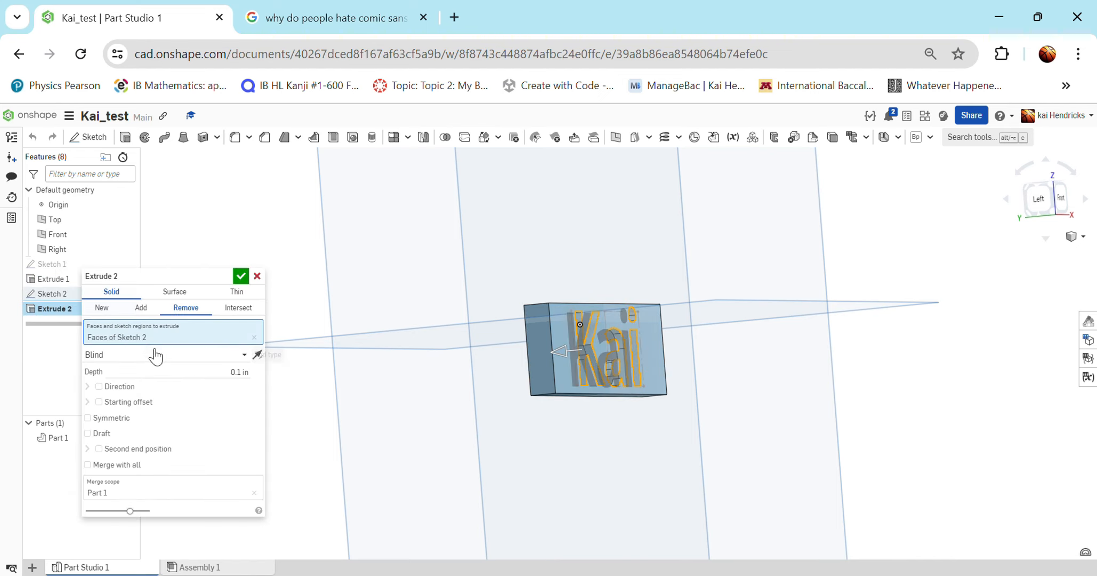
left_click(229, 383)
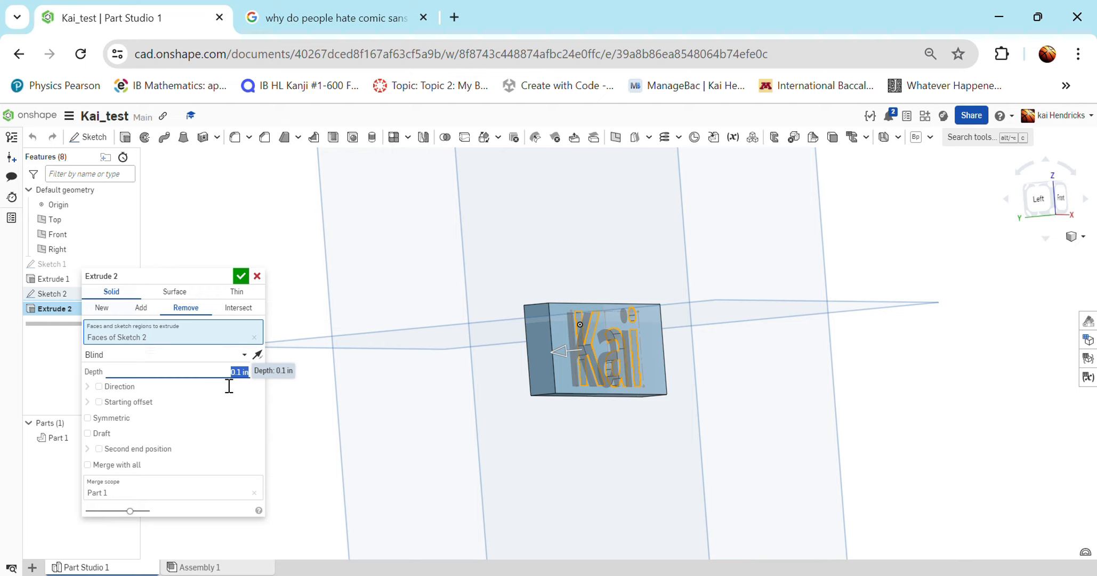
key("BackSpace")
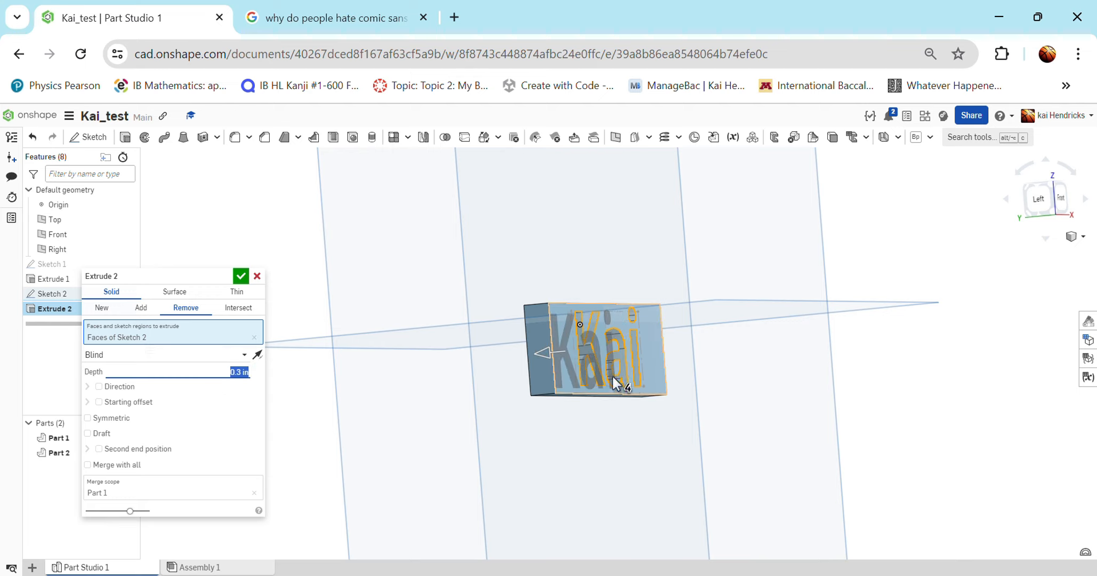
mouse_move(718, 396)
right_mouse_down()
mouse_move(801, 393)
mouse_move(708, 419)
mouse_move(667, 368)
mouse_move(678, 282)
mouse_move(670, 368)
mouse_move(788, 379)
mouse_move(713, 392)
right_mouse_up()
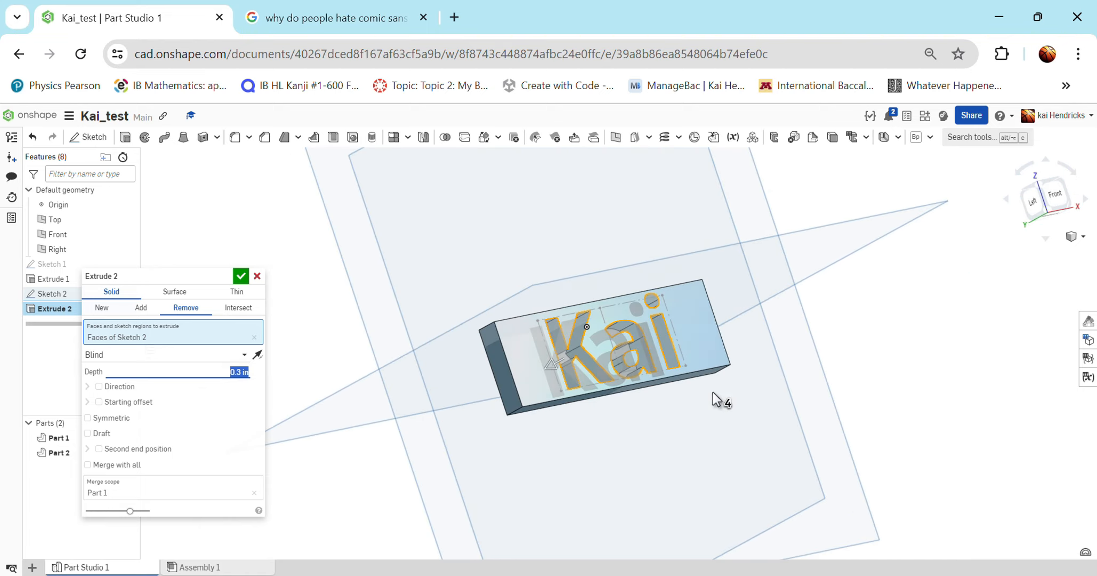
left_click(240, 276)
Examine the cut-through letters and the separate part inside the letter "a".
right_click_drag(703, 332, 659, 351)
scroll(642, 363, "up", 5)
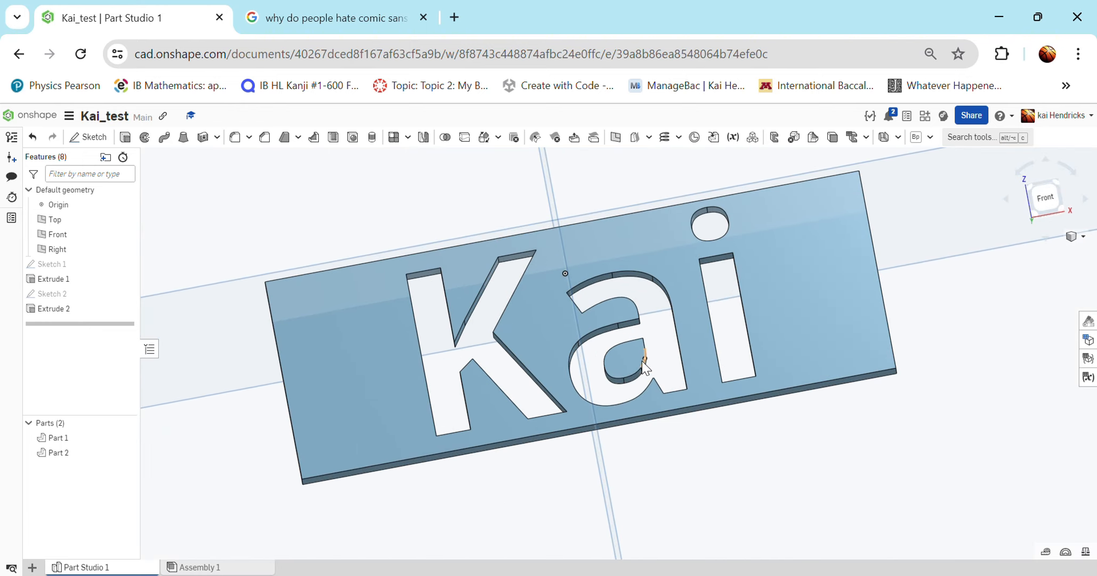
left_click(626, 365)
right_click_drag(626, 365, 628, 382)
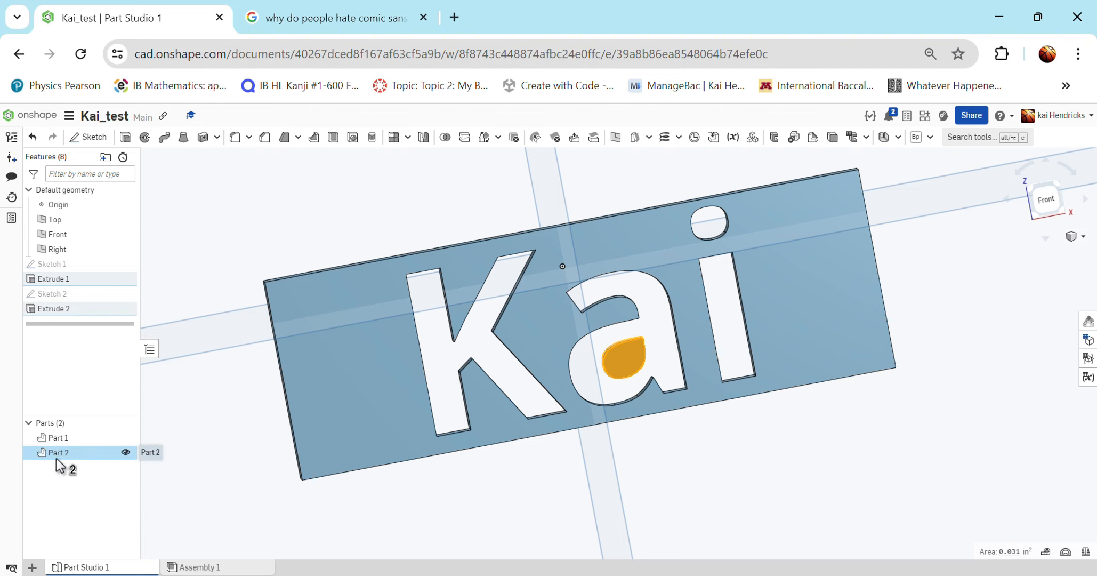
left_click(63, 438)
left_click(64, 439)
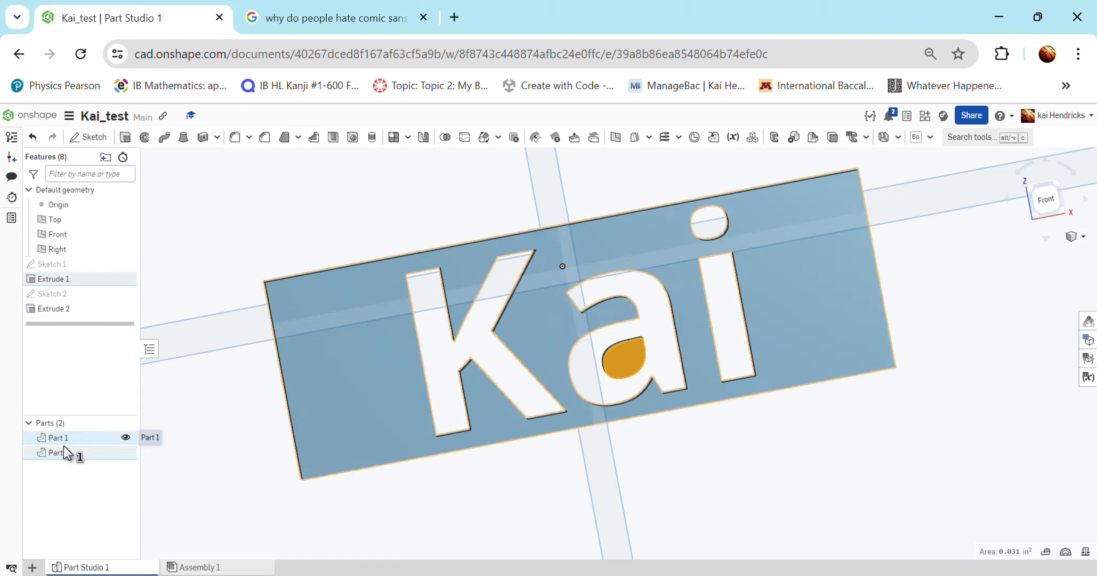
scroll(526, 409, "down", 5)
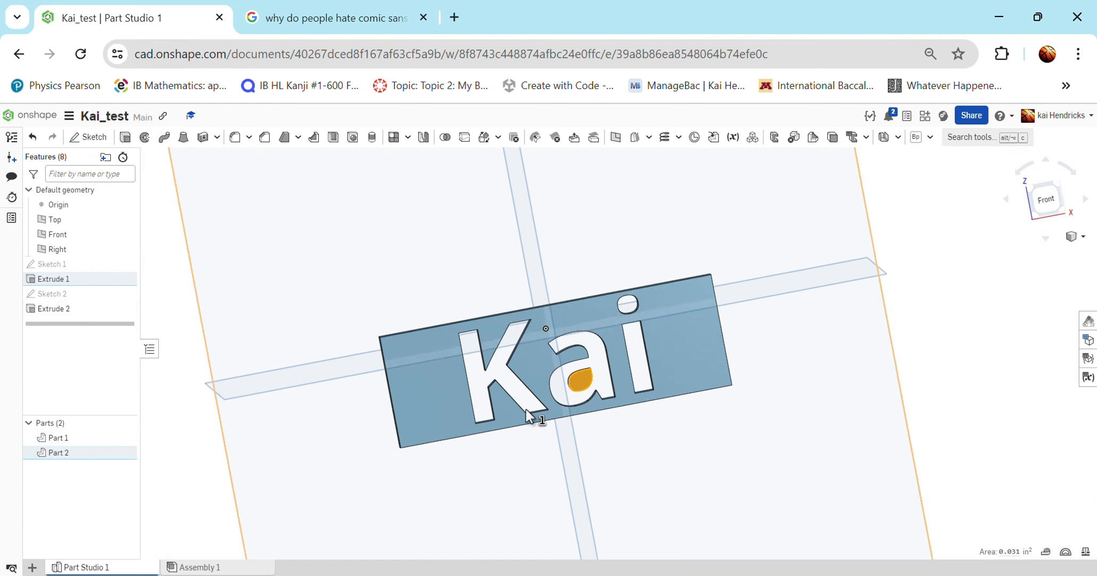
left_click(925, 329)
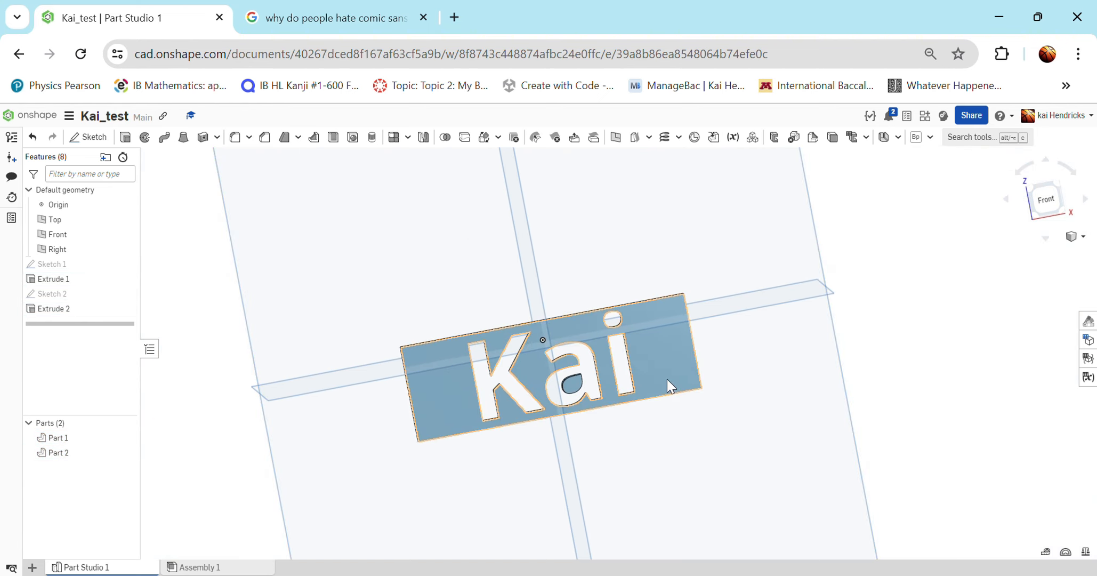
scroll(578, 379, "up", 3)
left_click(571, 381)
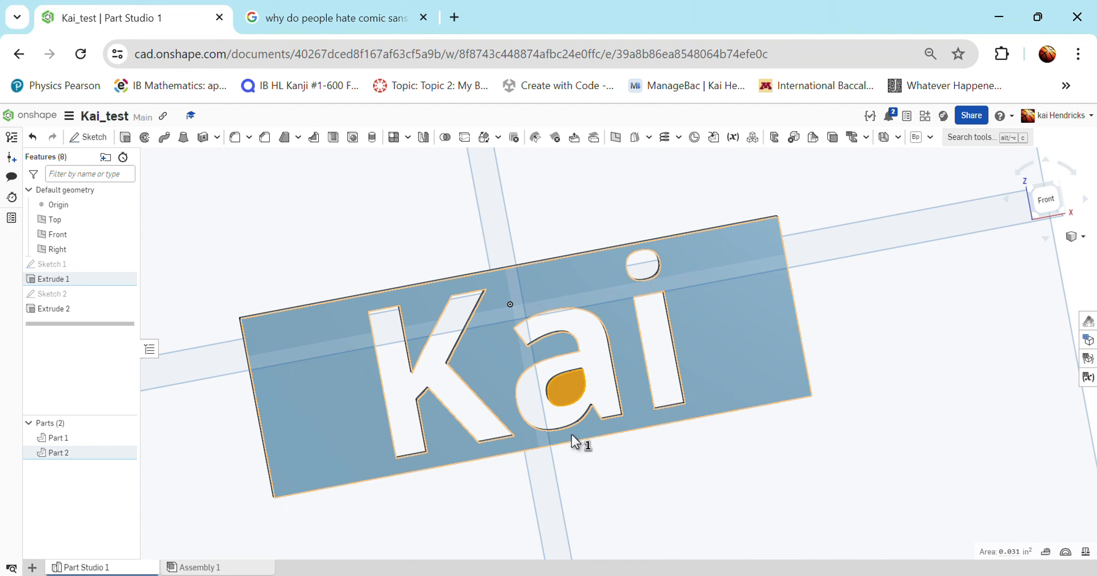
scroll(572, 435, "down", 5)
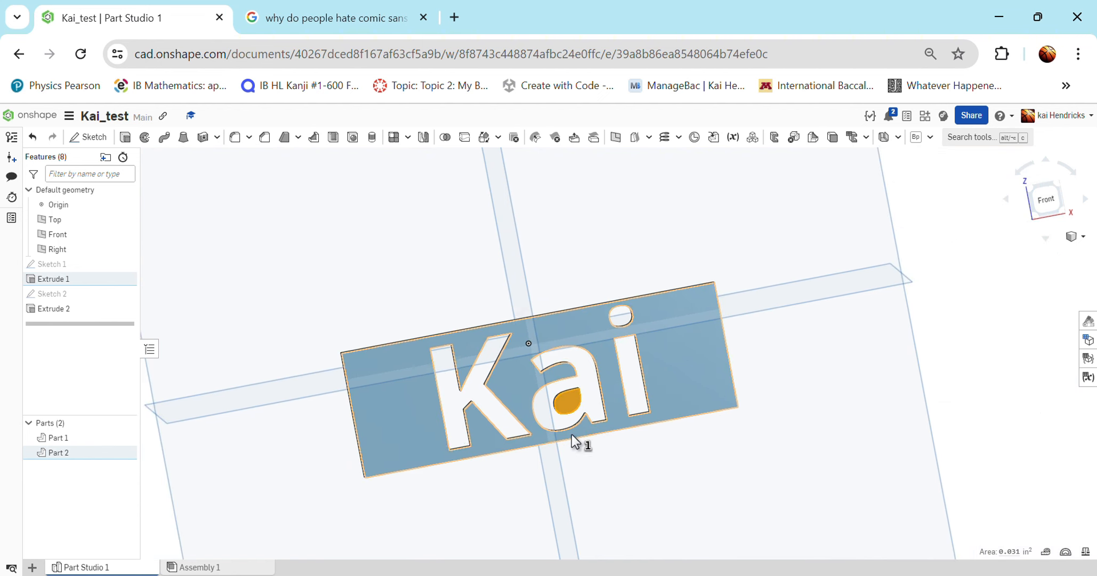
left_click(944, 377)
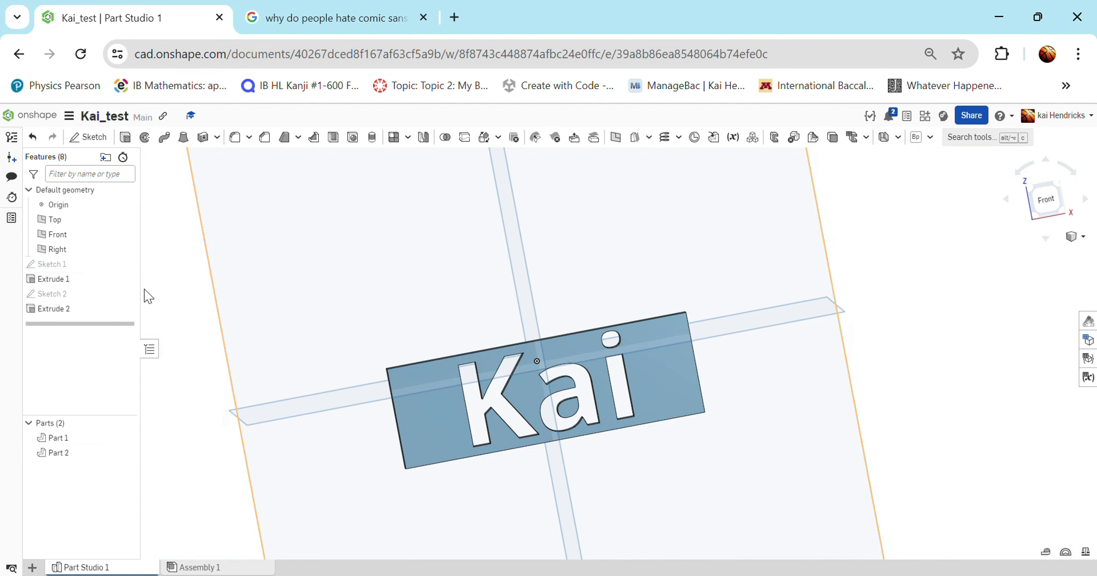
Reduce the depth of the name cut so the letters stop short of the block's back face.
double_click(86, 307)
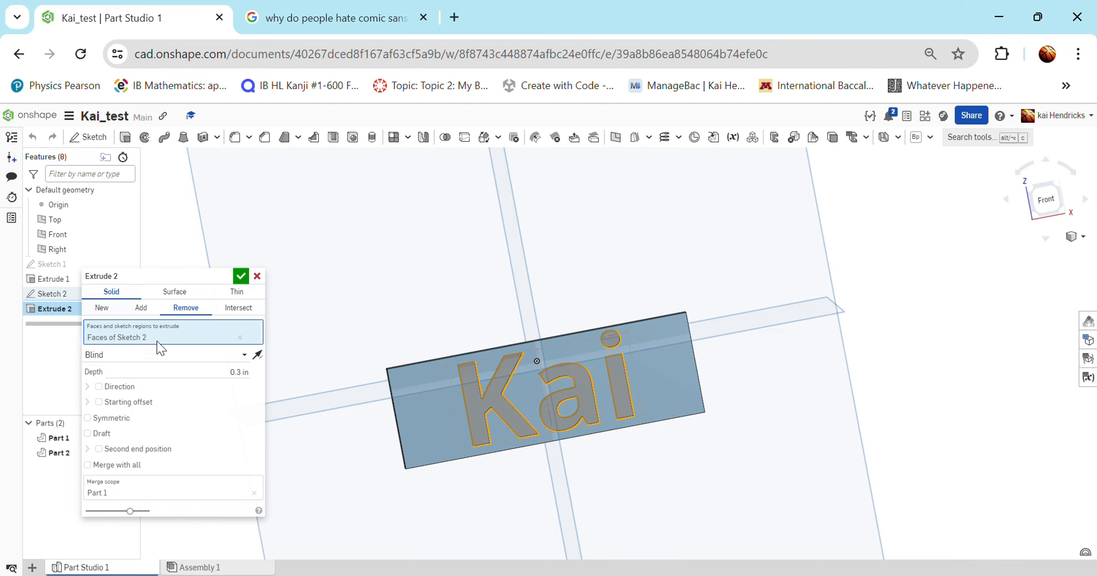
left_click(247, 372)
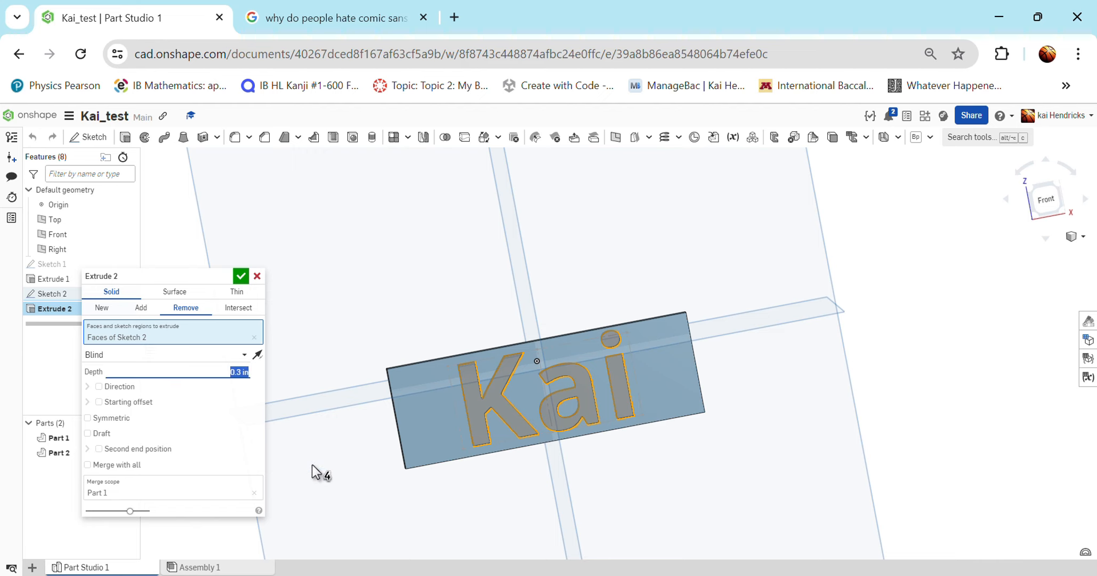
left_click(241, 276)
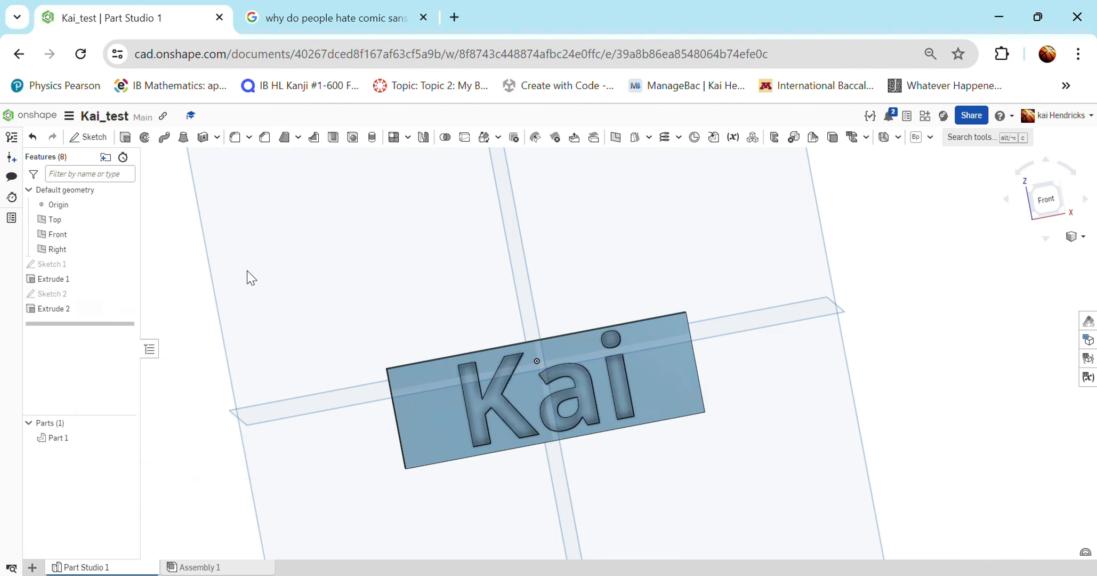
Inspect the recessed letters, including the floor of the letter "a", from an angle and in the Front view.
right_click_drag(569, 372, 588, 353)
scroll(542, 408, "up", 5)
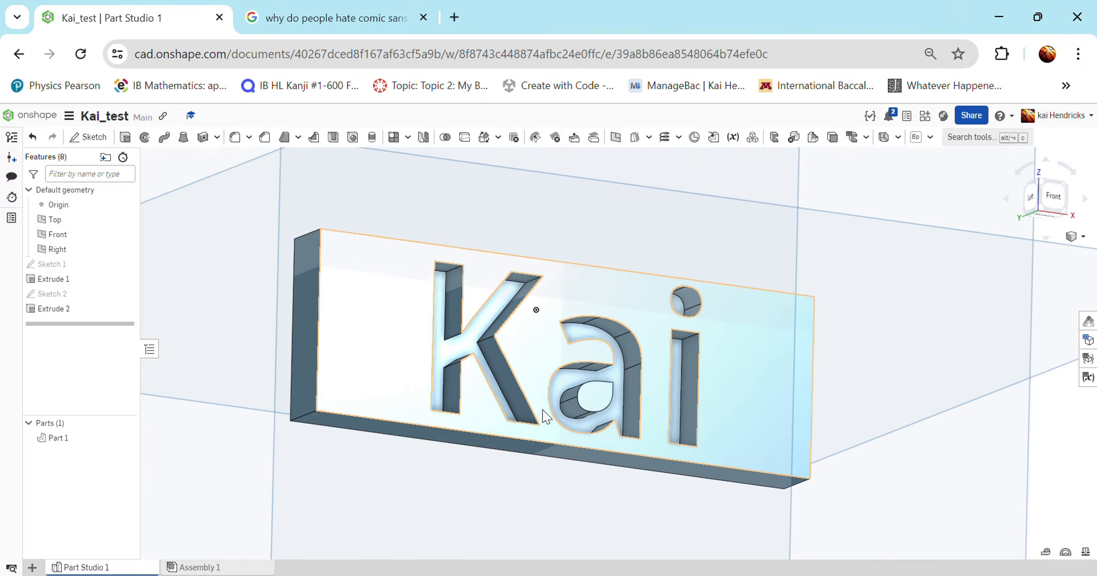
left_click(556, 405)
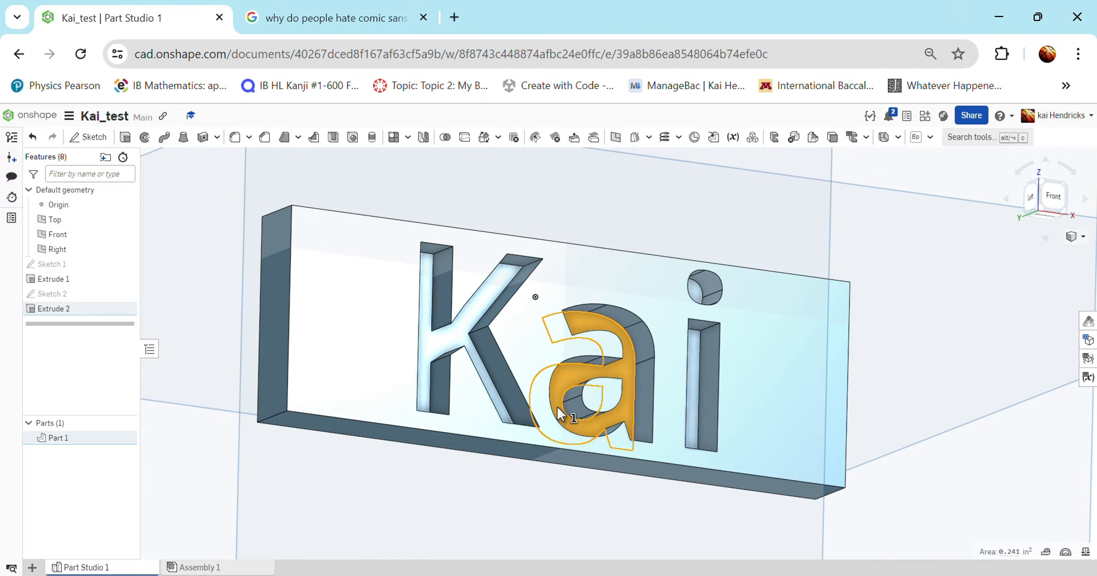
scroll(890, 357, "down", 5)
left_click(452, 389)
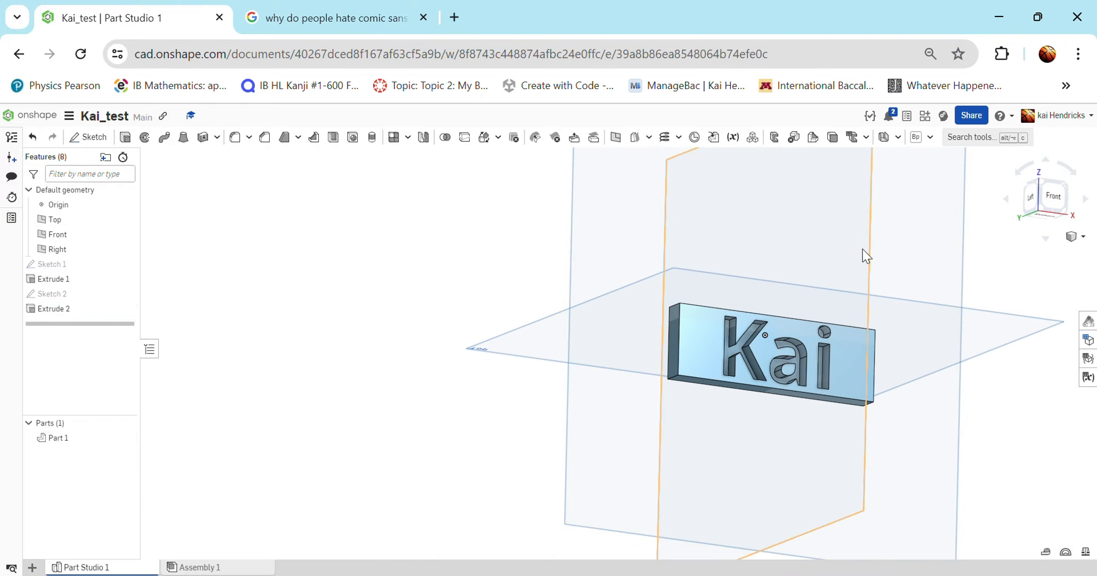
left_click(1055, 198)
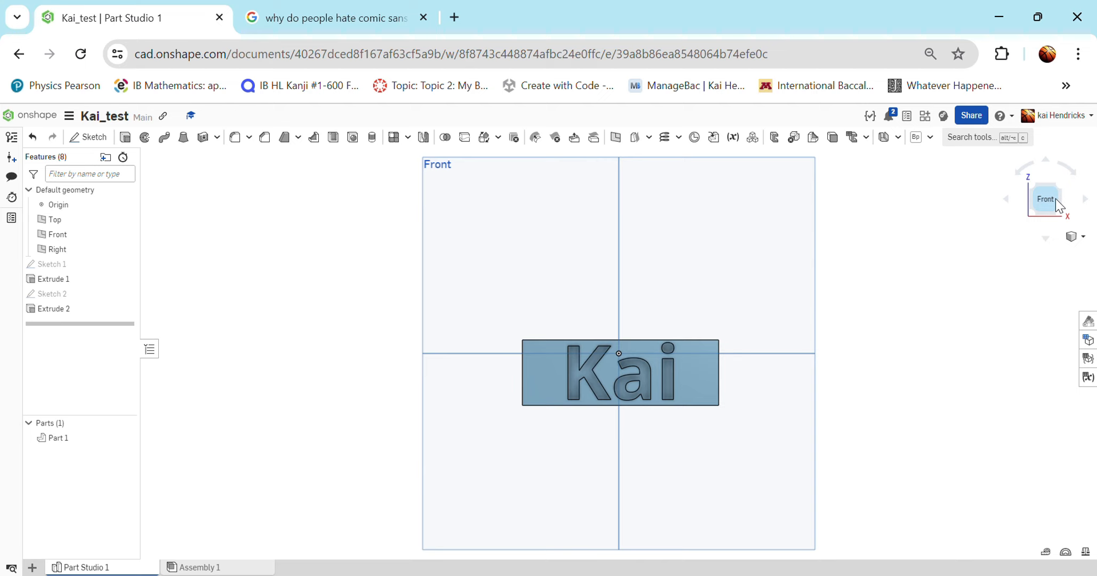
scroll(708, 355, "up", 3)
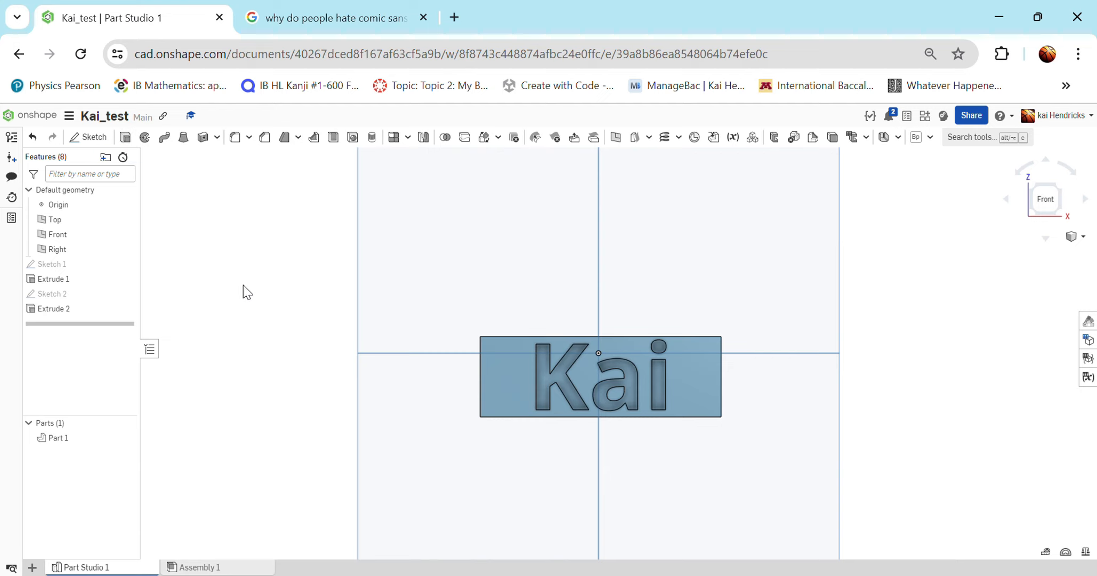
scroll(562, 410, "down", 1)
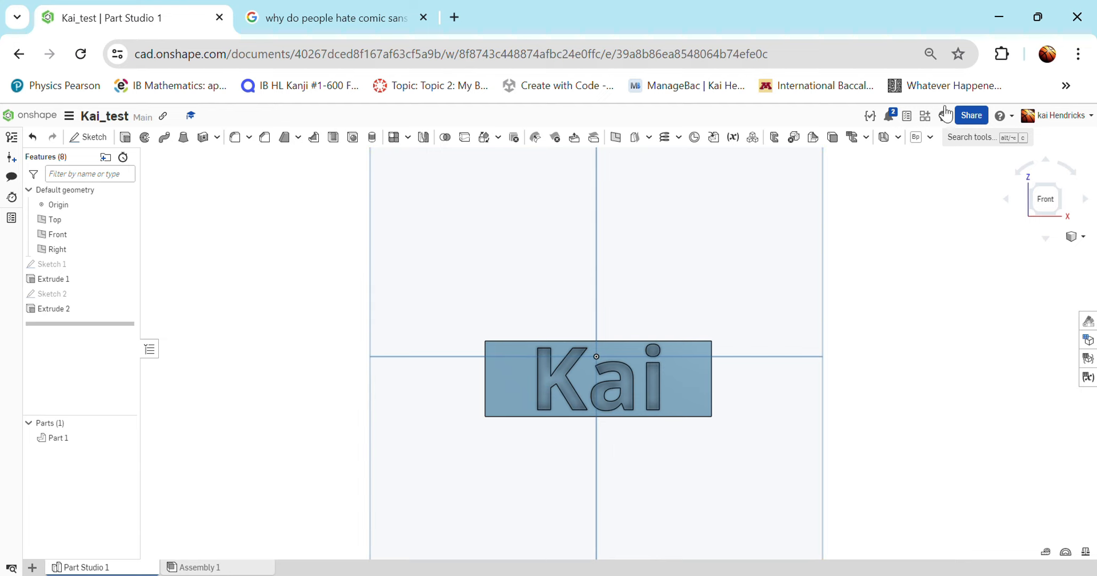
right_click_drag(856, 327, 899, 346)
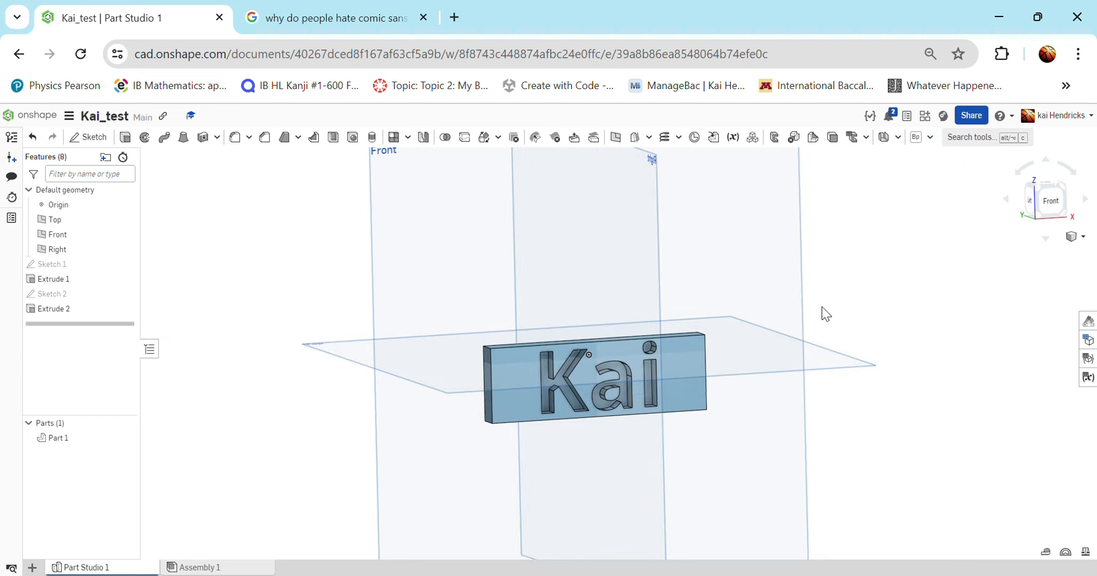
right_click_drag(822, 307, 793, 293)
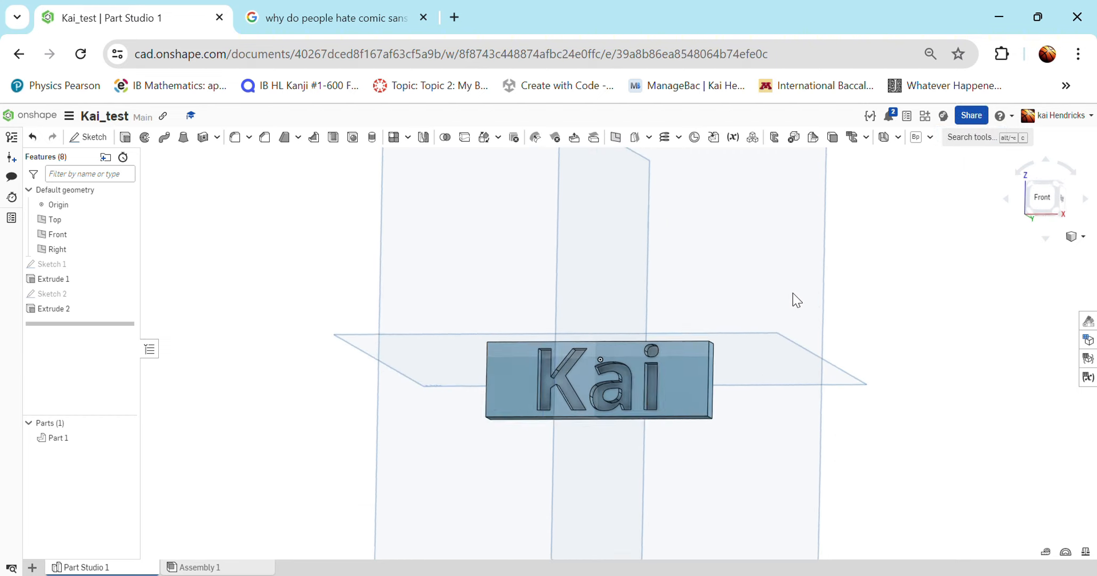
Start a new sketch on the top face of the block and view it face-on.
left_click(101, 143)
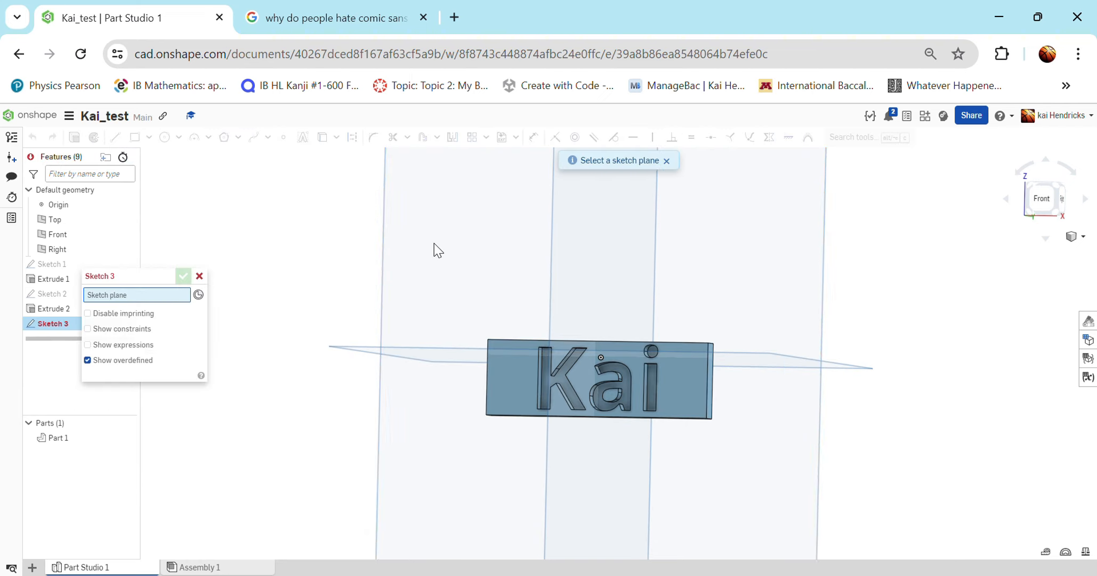
scroll(434, 244, "down", 2)
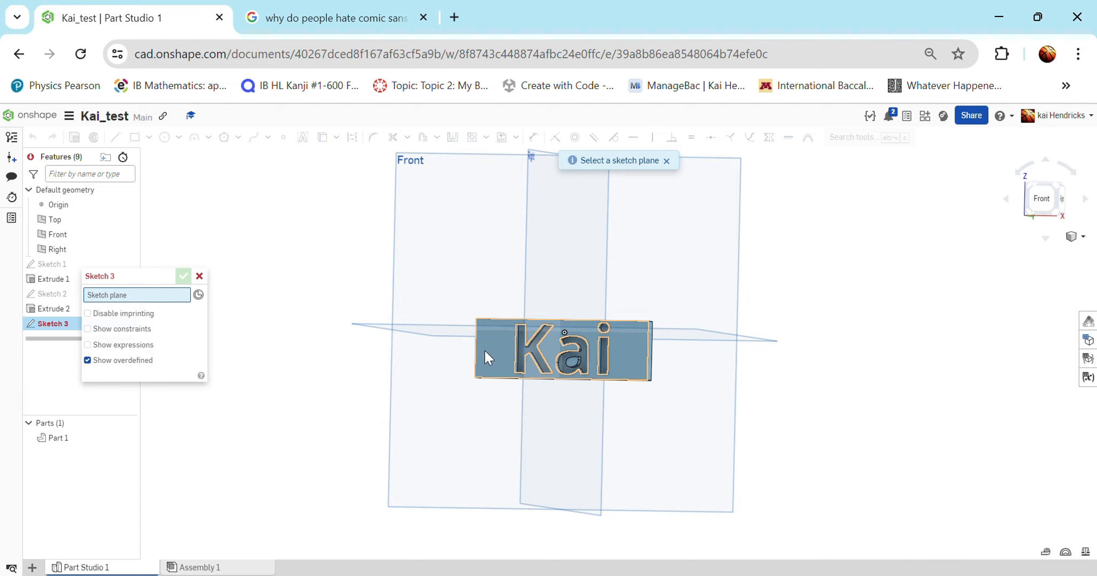
right_click_drag(561, 334, 514, 433)
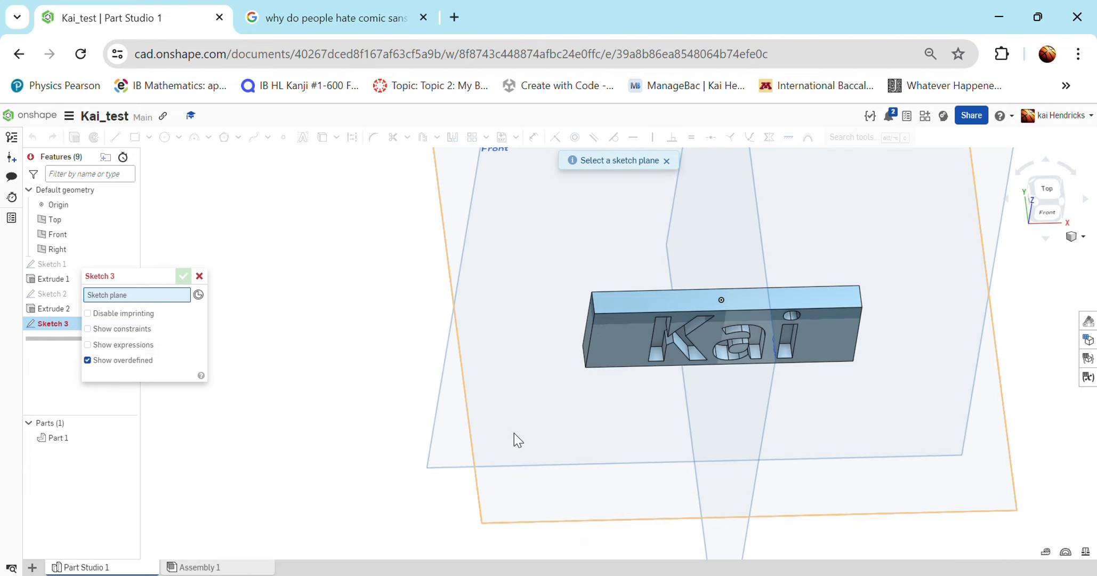
left_click(618, 300)
scroll(781, 282, "up", 5)
key("n")
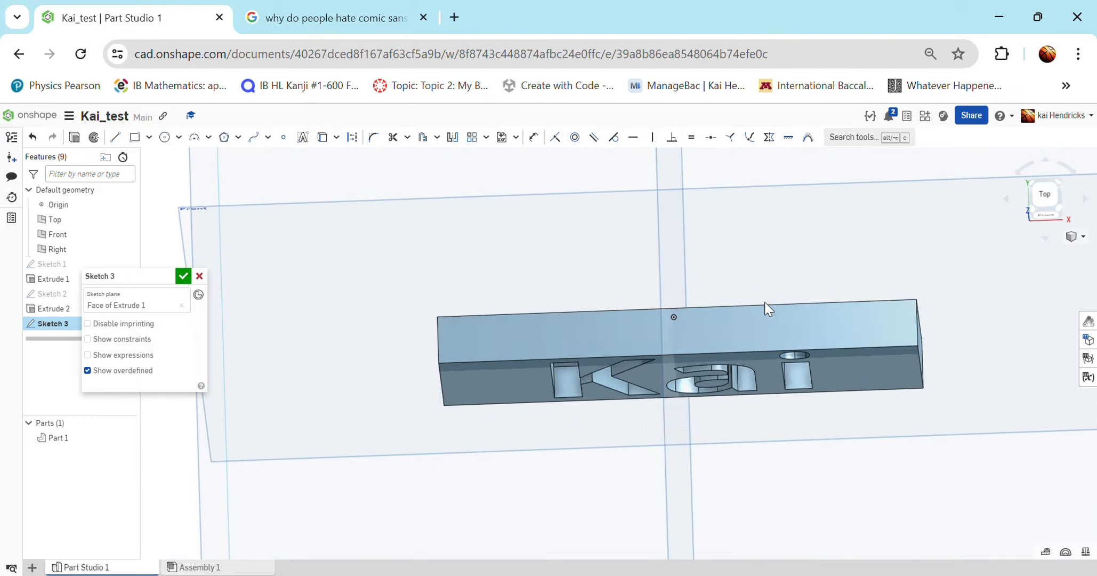
Sketch a circle on the block's top face near its left end, clear of the edges.
left_click(1044, 198)
scroll(651, 378, "up", 3)
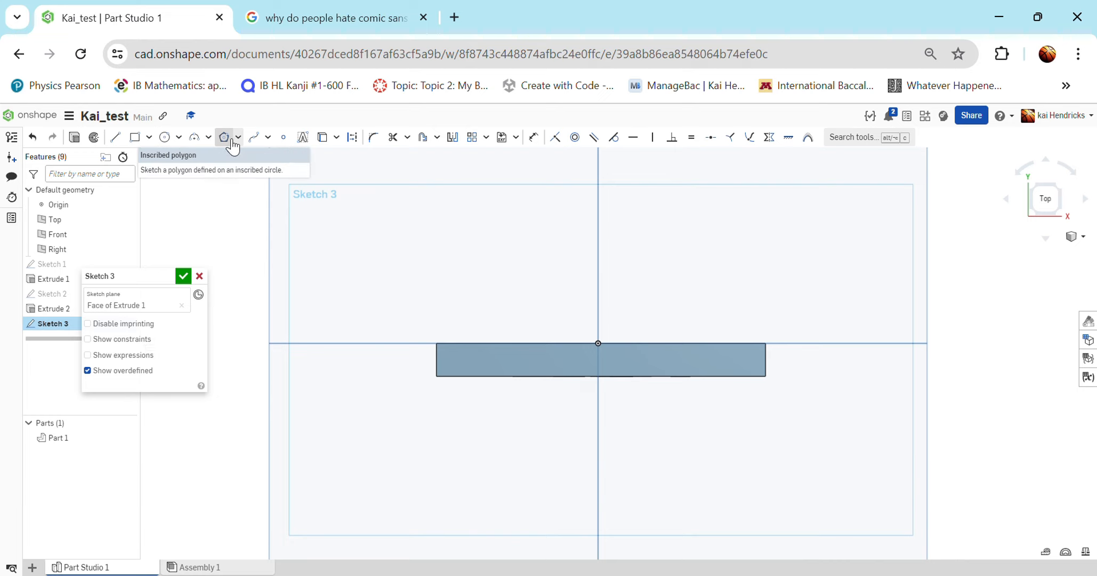
left_click(269, 138)
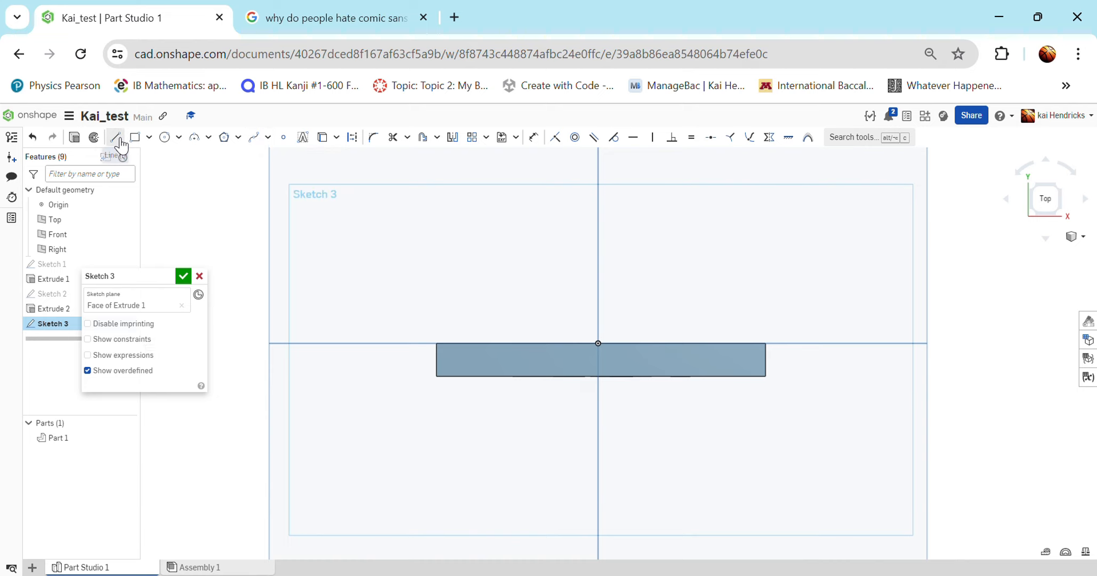
left_click(166, 138)
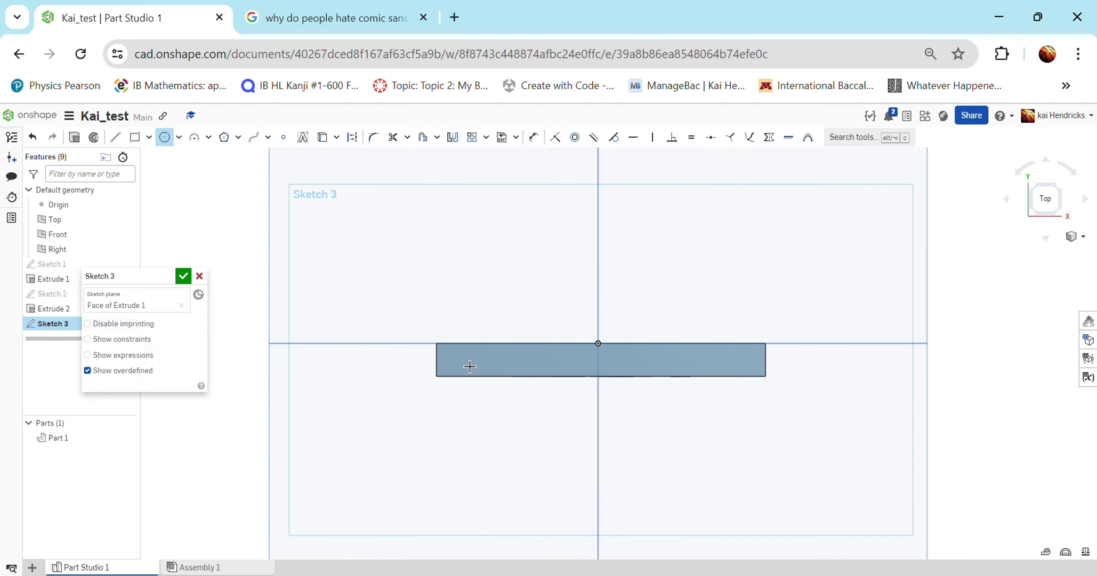
scroll(456, 365, "up", 1)
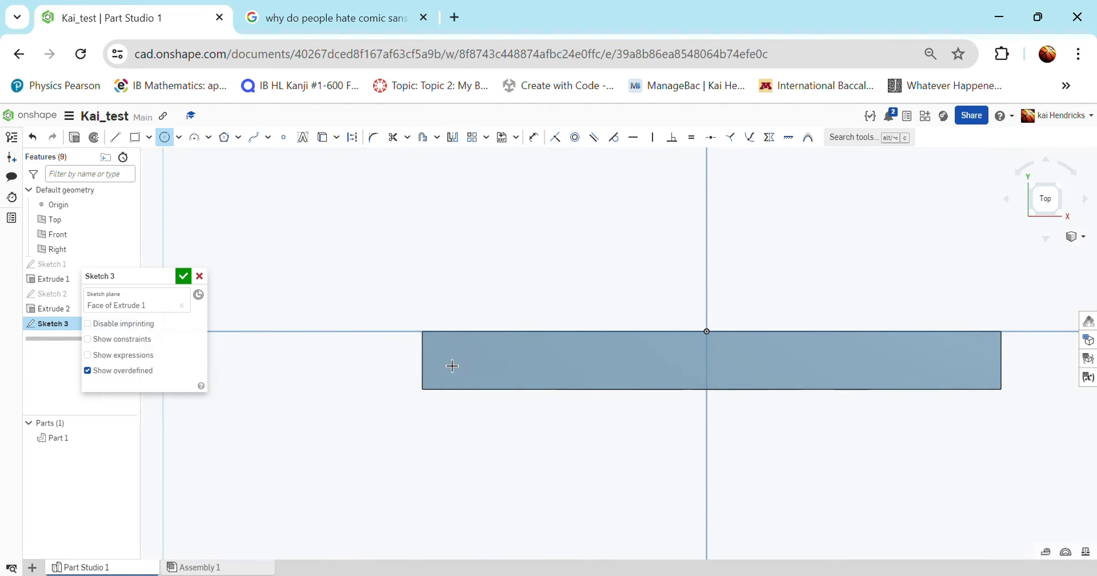
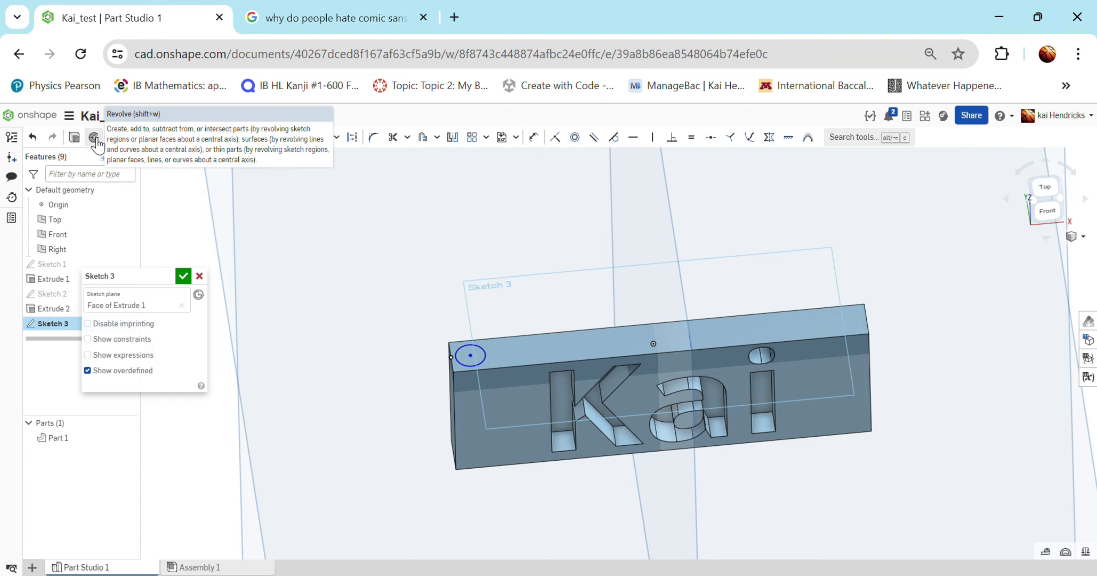
Revolve the circle fully around the short left edge of the top face, adding the ring to the block.
left_click(95, 140)
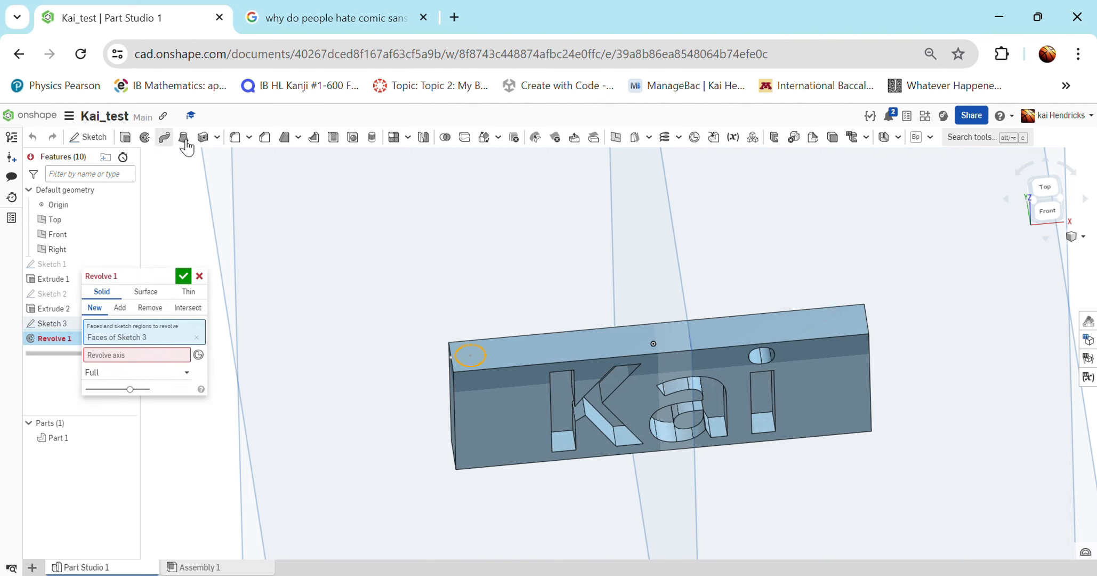
scroll(474, 355, "up", 6)
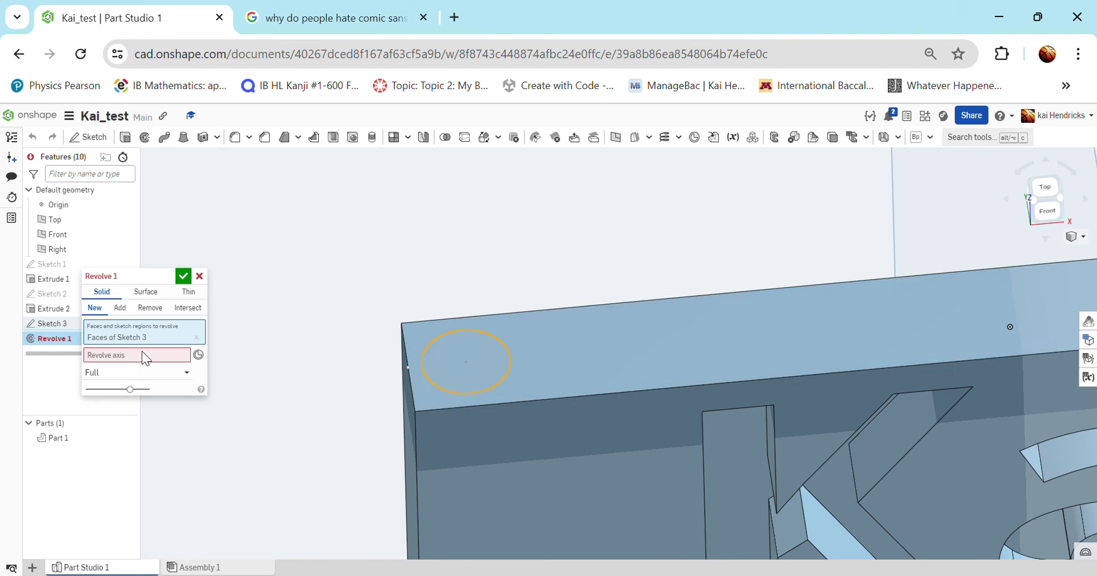
left_click(106, 358)
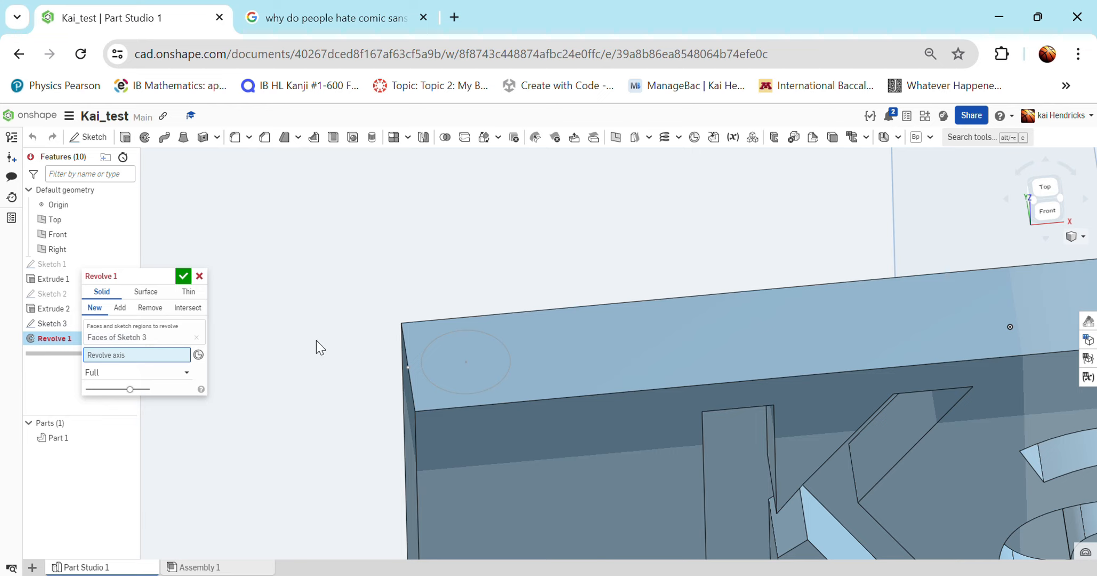
left_click(404, 343)
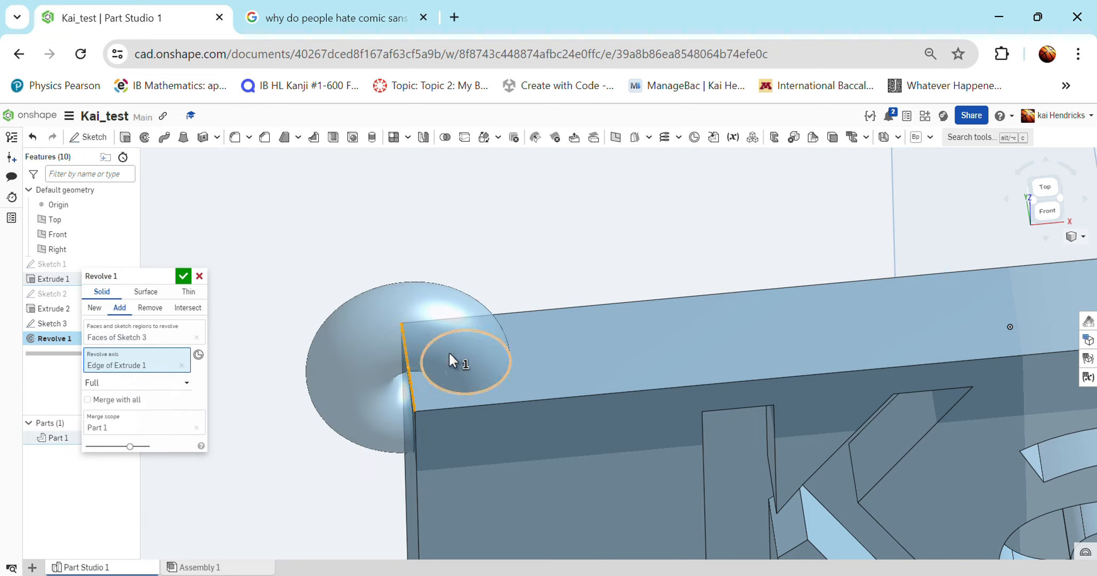
mouse_move(448, 351)
right_mouse_down()
mouse_move(457, 309)
mouse_move(457, 344)
right_mouse_up()
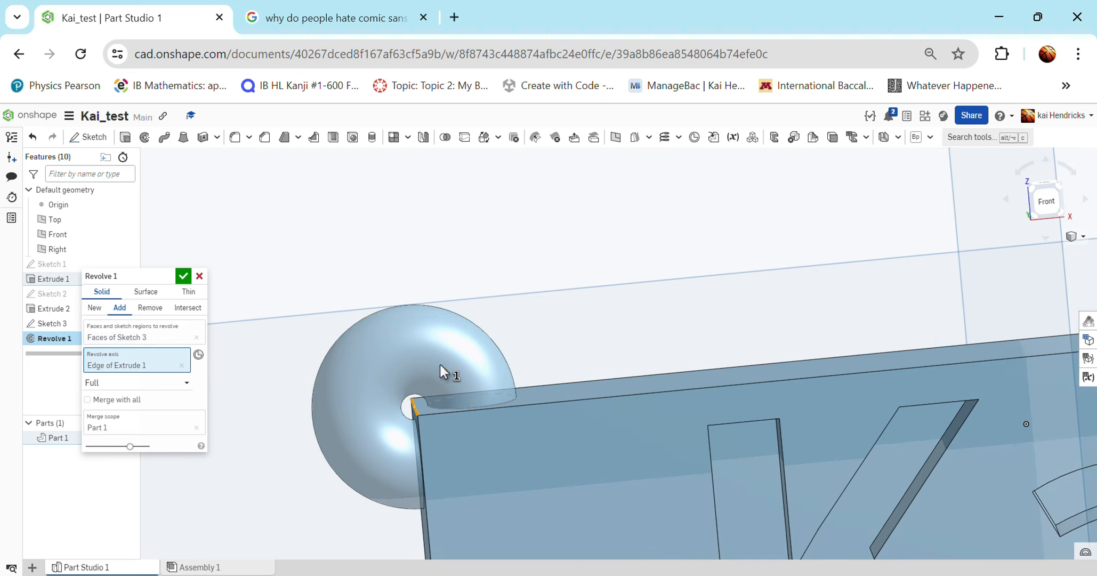
right_click_drag(398, 383, 419, 416)
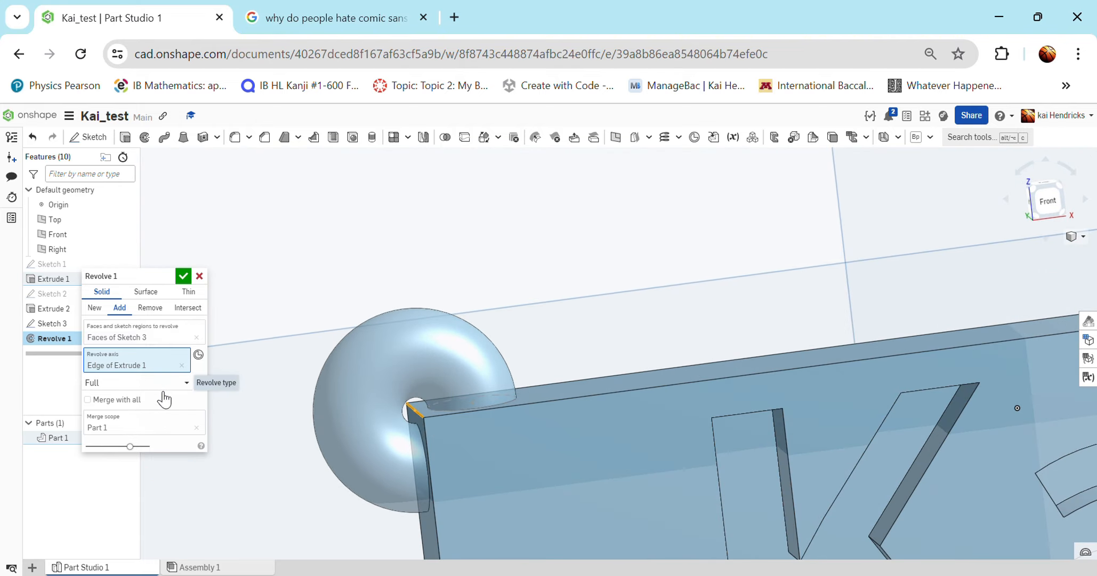
left_click(183, 276)
mouse_move(414, 382)
right_mouse_down()
mouse_move(416, 395)
mouse_move(614, 362)
mouse_move(417, 388)
right_mouse_up()
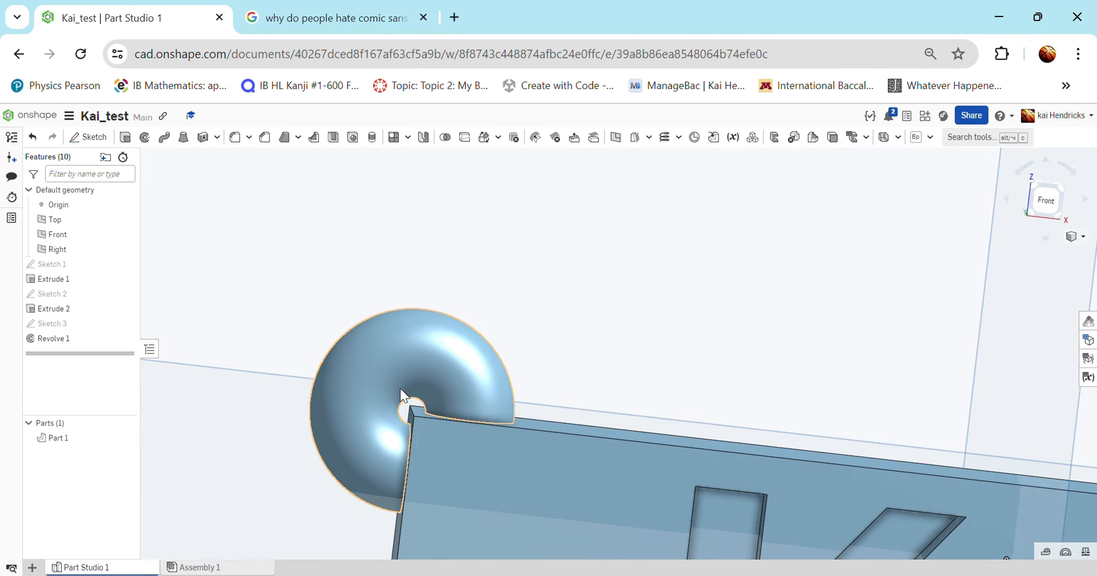
Edit the ring's sketch, moving the circle farther from the block's left edge and making it smaller.
double_click(87, 325)
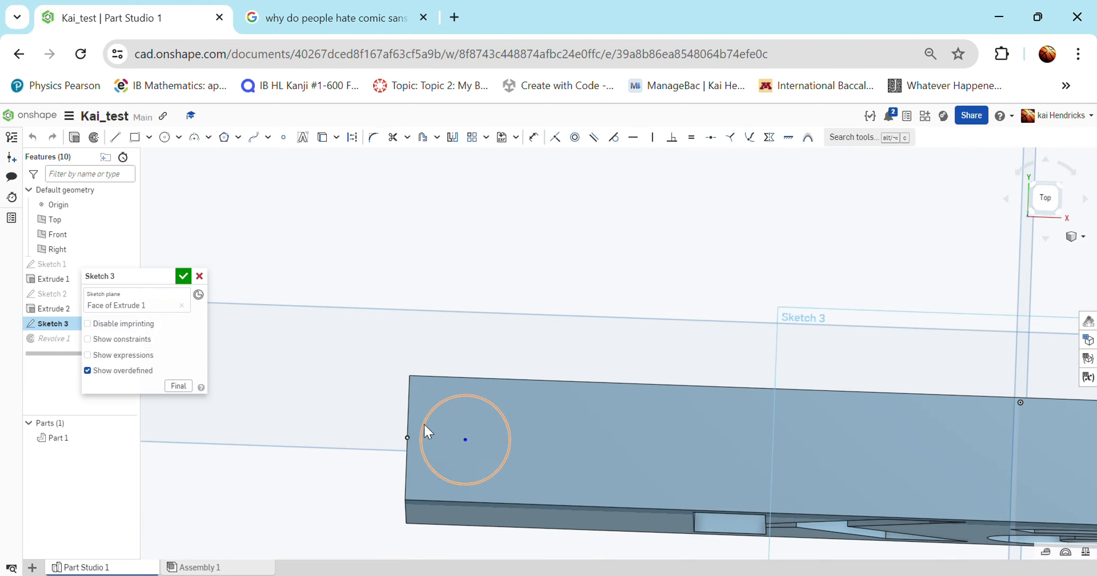
mouse_move(423, 423)
left_mouse_down()
mouse_move(460, 423)
mouse_move(432, 422)
mouse_move(450, 425)
mouse_move(432, 405)
mouse_move(483, 440)
mouse_move(524, 436)
left_mouse_up()
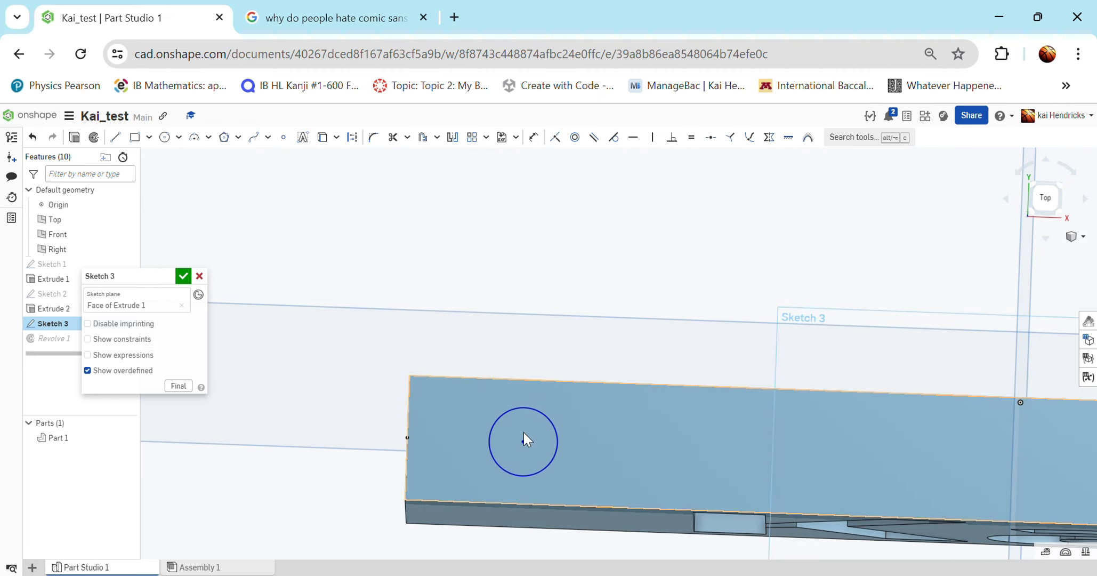
left_click(183, 275)
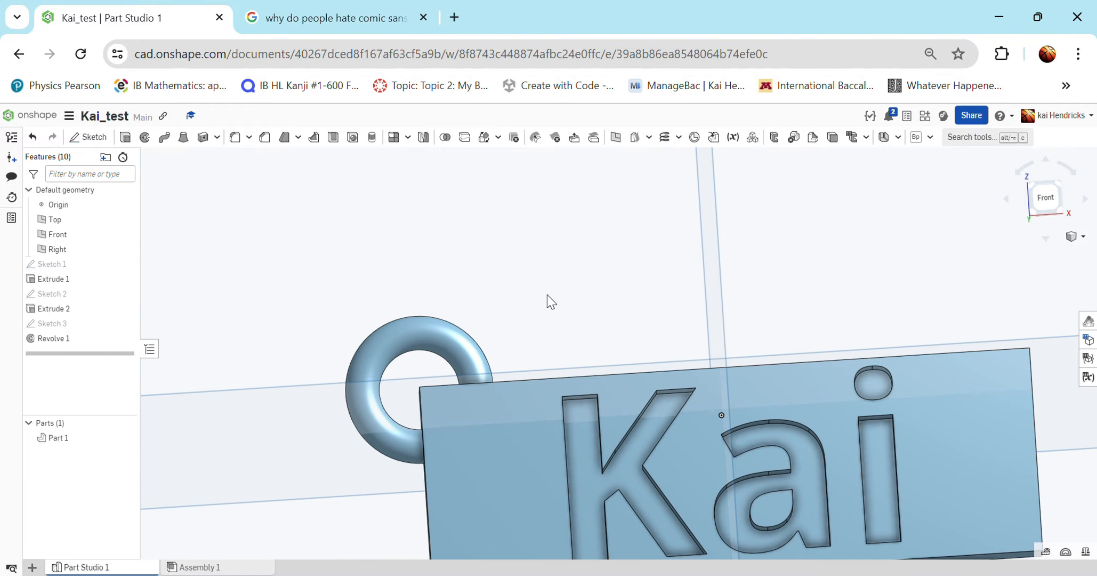
Inspect the name plate and its corner ring from the front, the back and an isometric angle.
scroll(547, 294, "down", 4)
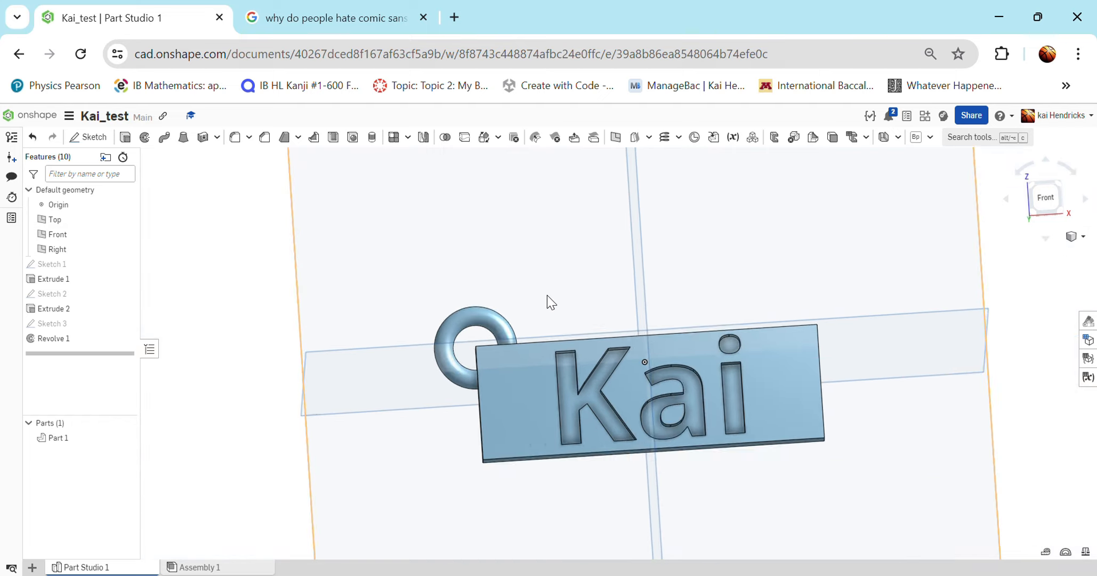
right_click_drag(547, 294, 696, 314)
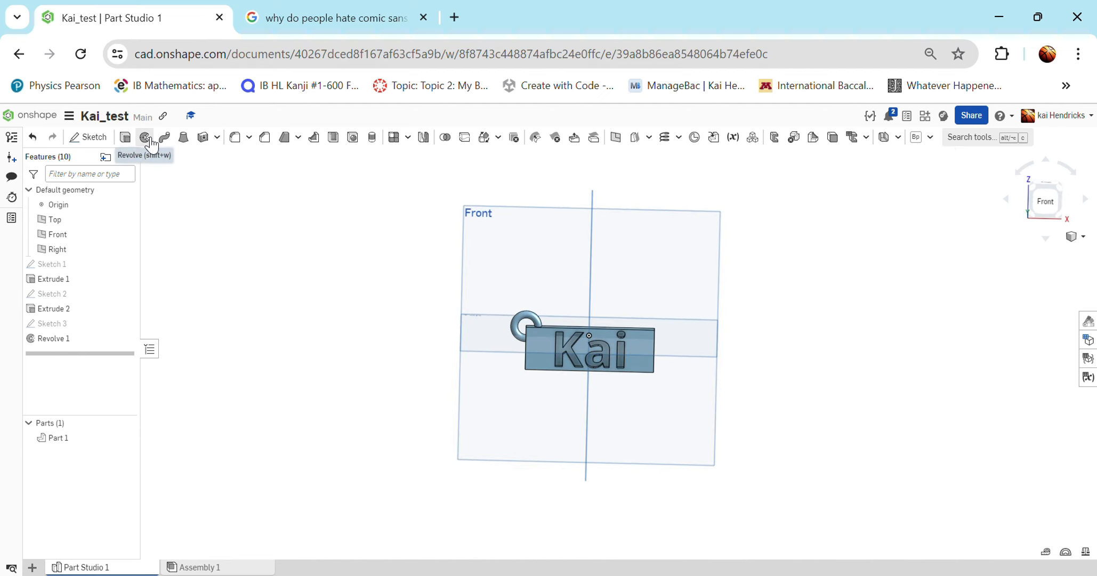
scroll(469, 310, "up", 3)
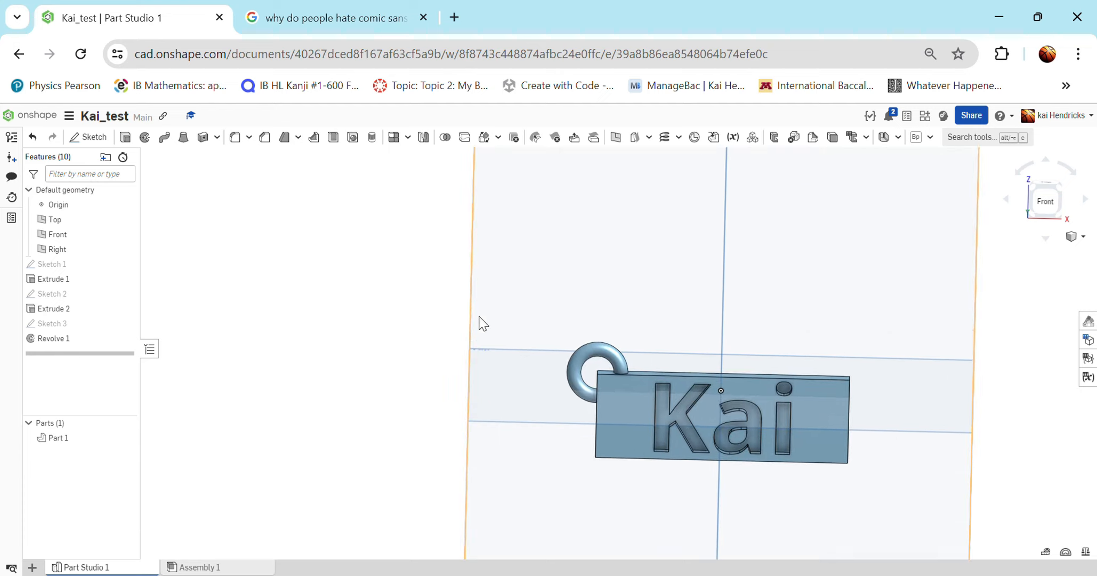
scroll(661, 341, "down", 2)
right_click_drag(666, 341, 627, 243)
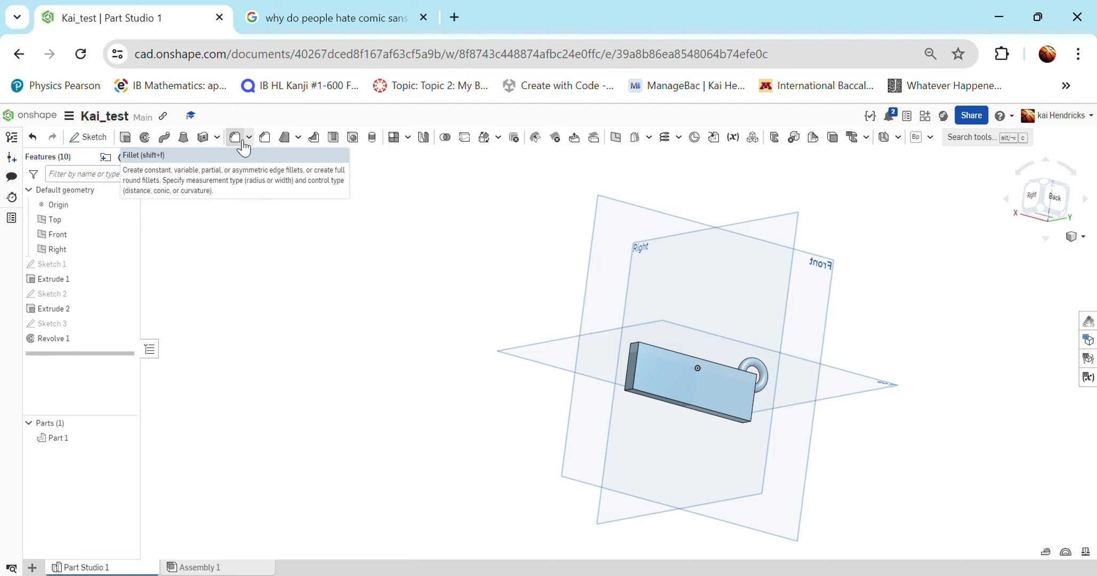
key("1")
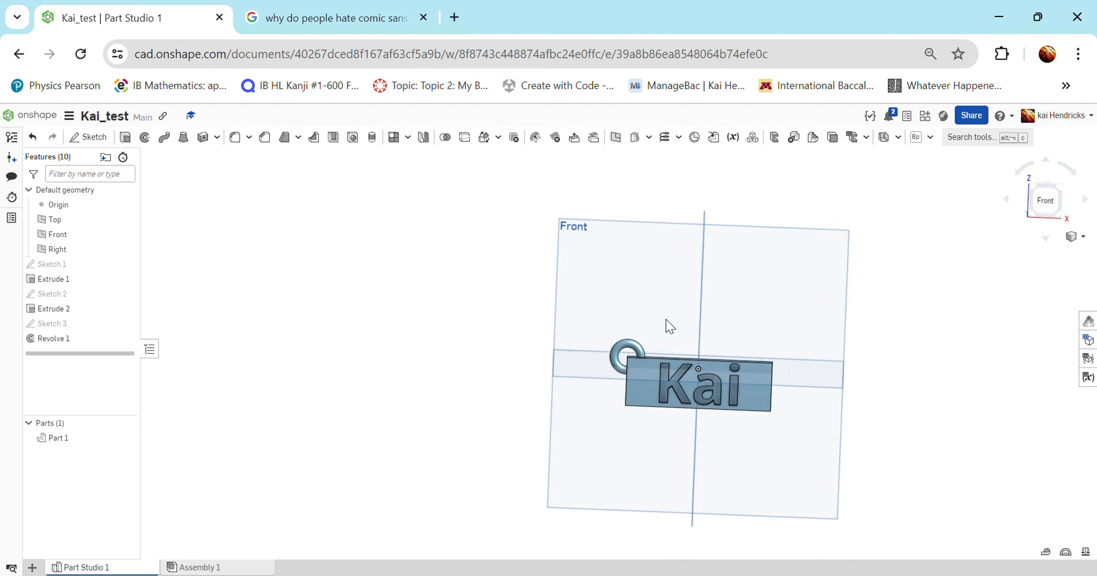
key("7")
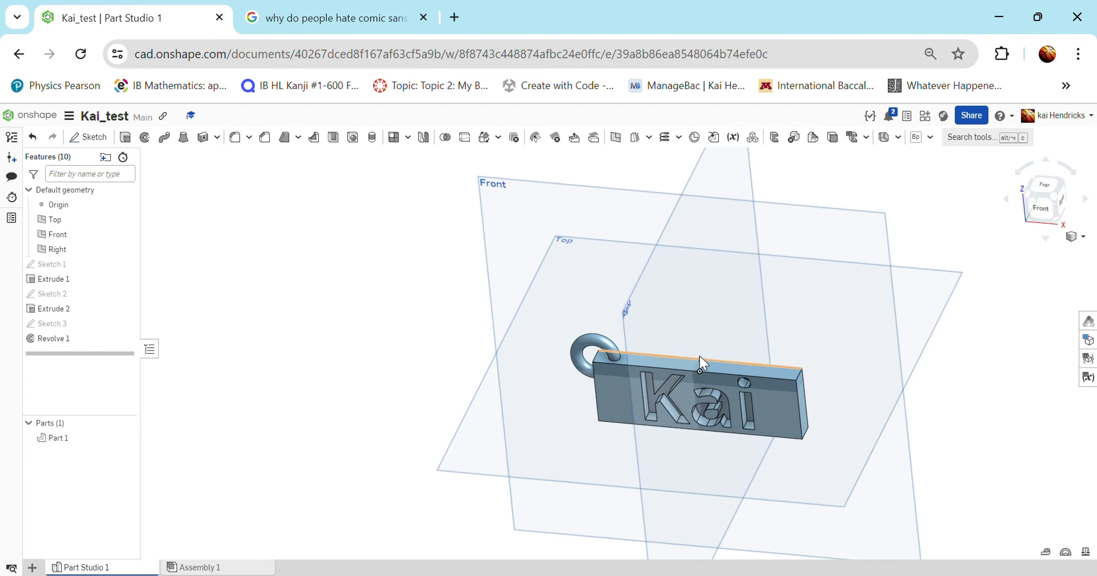
Start a fillet on the short right edge of the block's top face with a radius of 0.1 in.
left_click(234, 138)
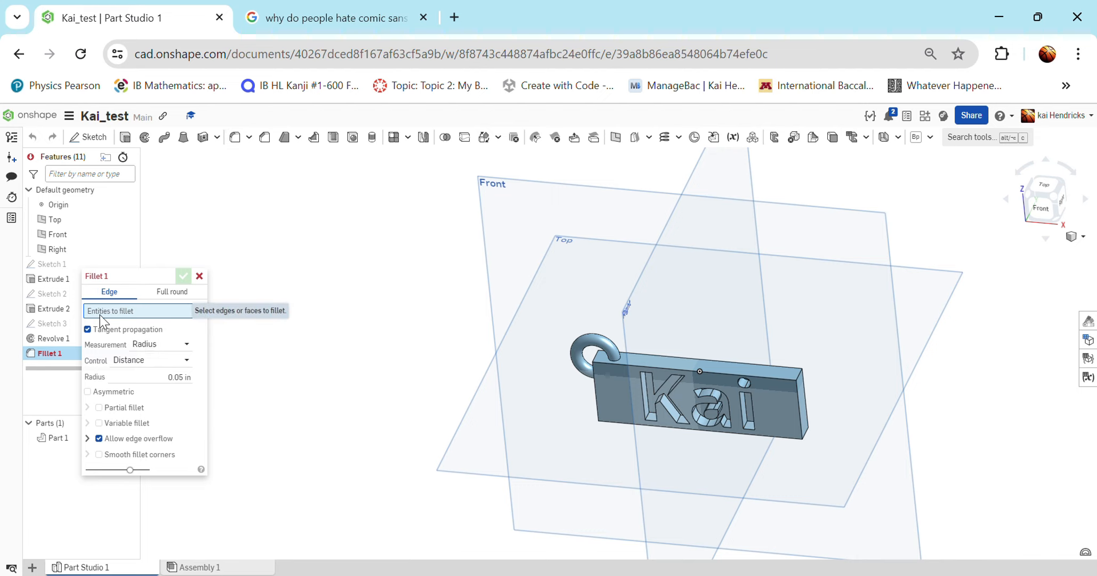
scroll(715, 391, "up", 5)
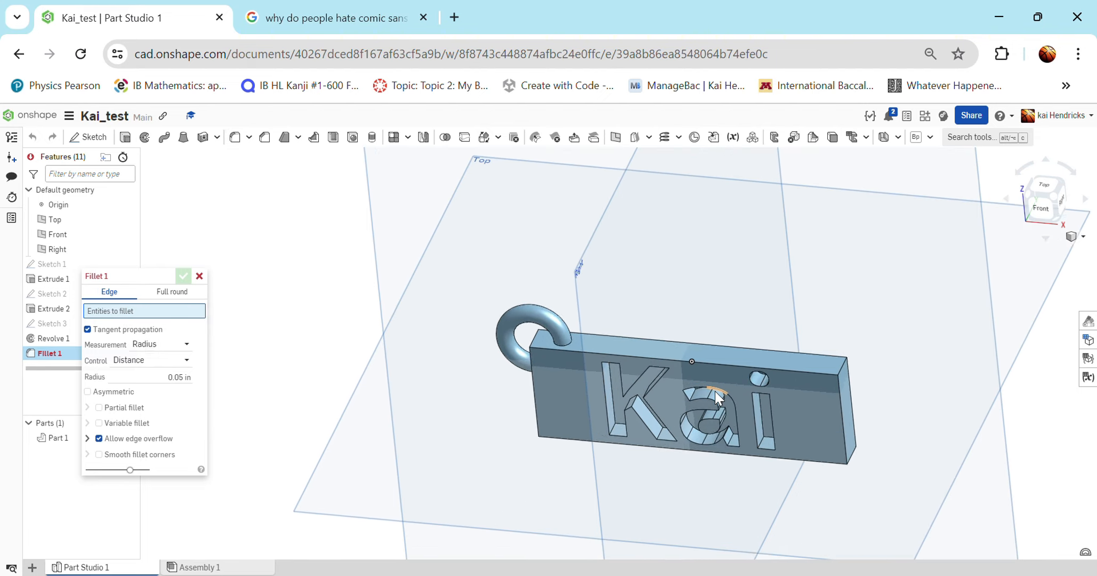
scroll(880, 364, "up", 3)
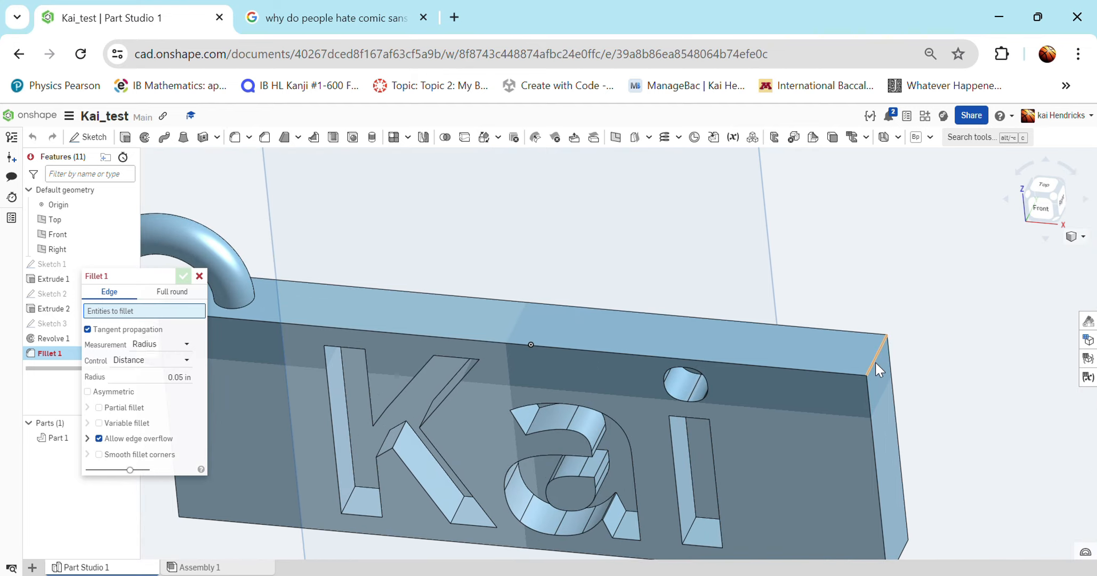
left_click(877, 363)
key("shift+1")
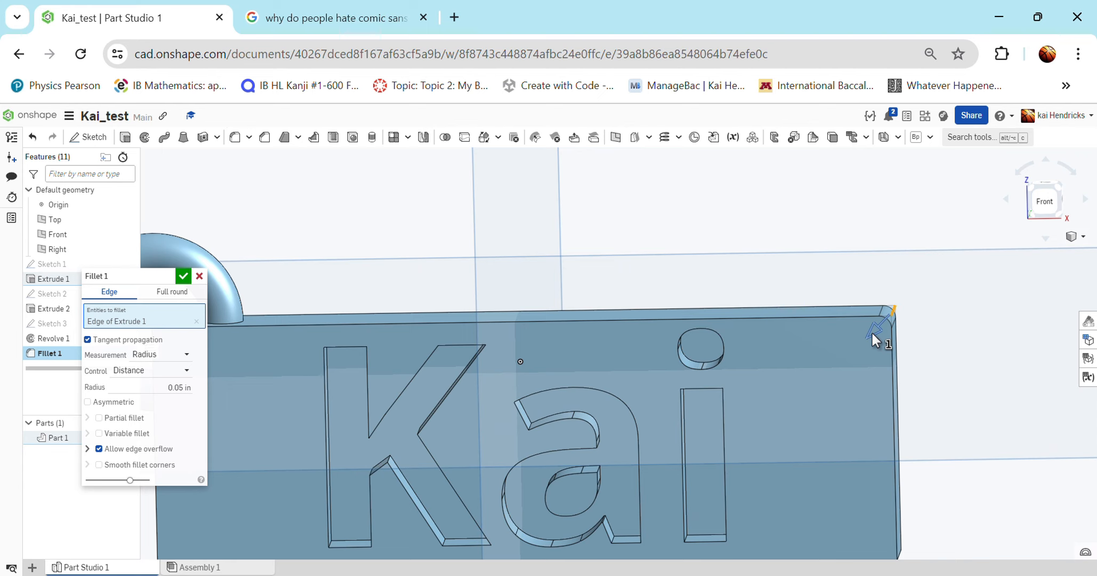
left_click_drag(873, 333, 842, 364)
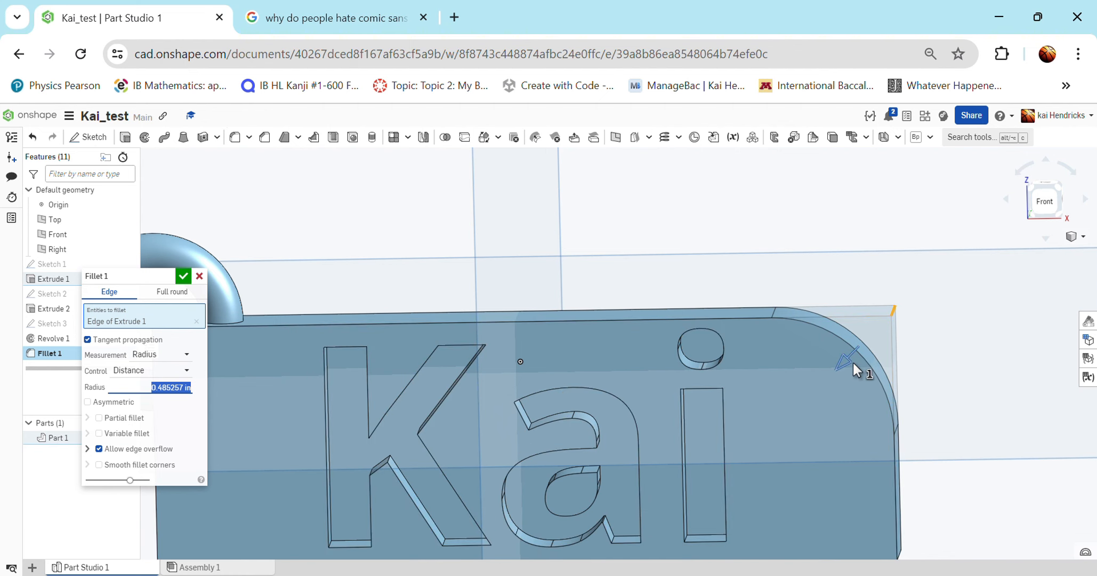
left_click_drag(842, 364, 861, 346)
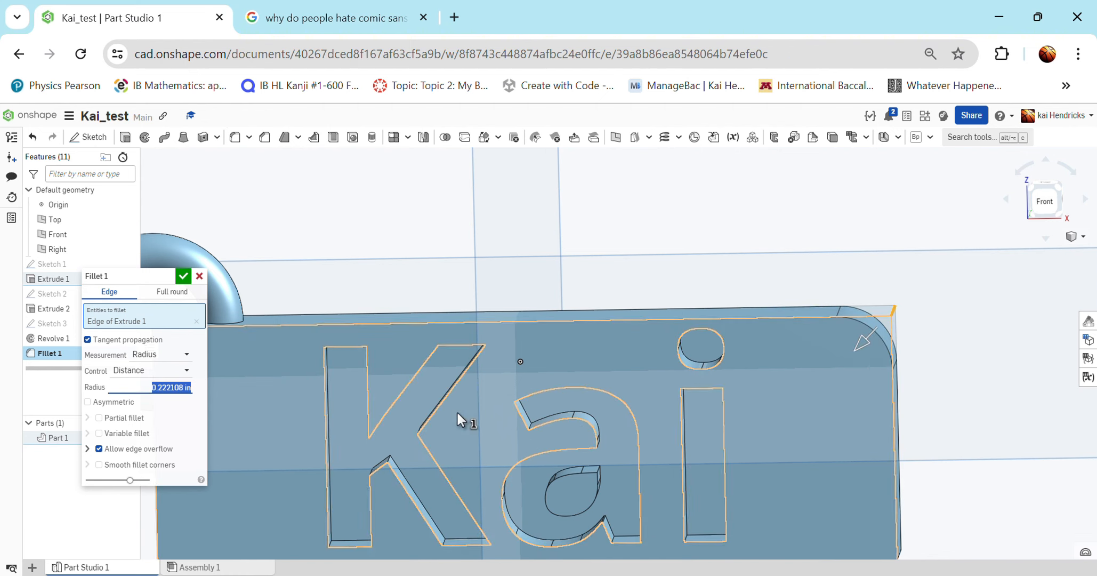
type("0.1")
key("Return")
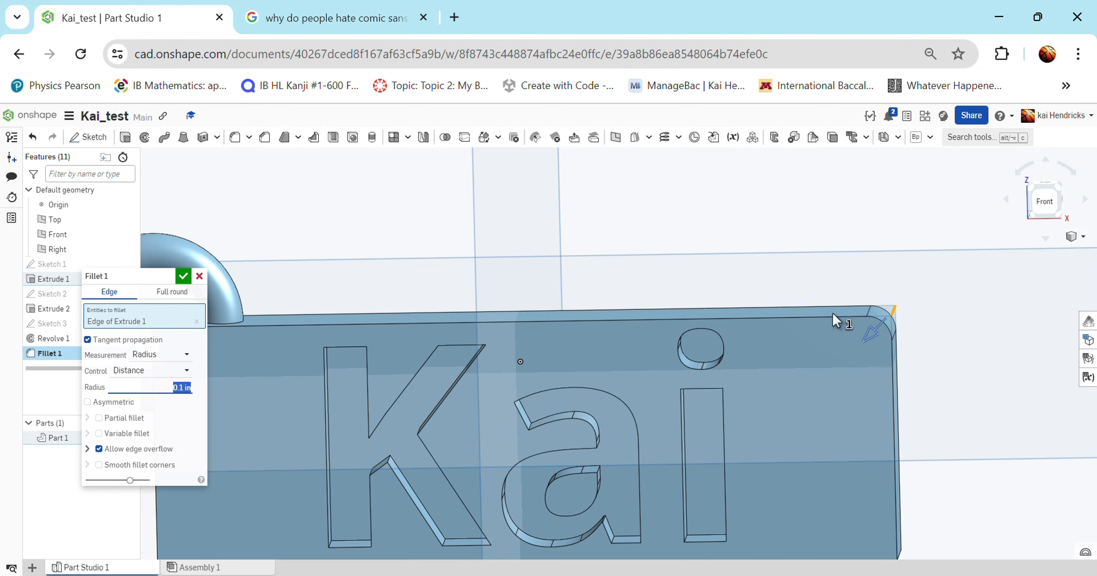
Add the front and back long edges of the top face to the fillet.
right_click_drag(852, 316, 842, 331)
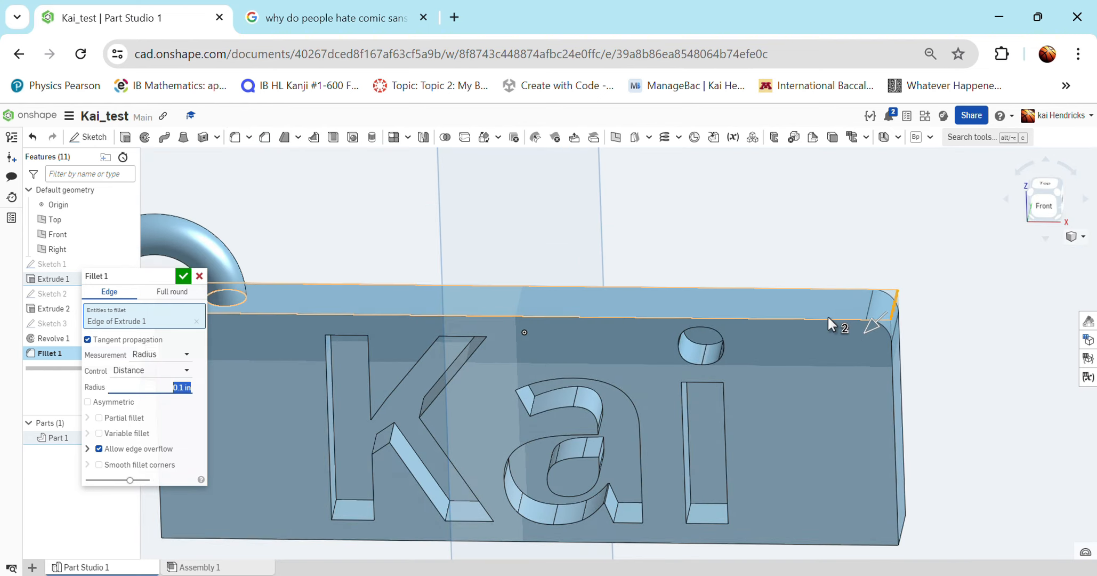
left_click(828, 315)
left_click(827, 315)
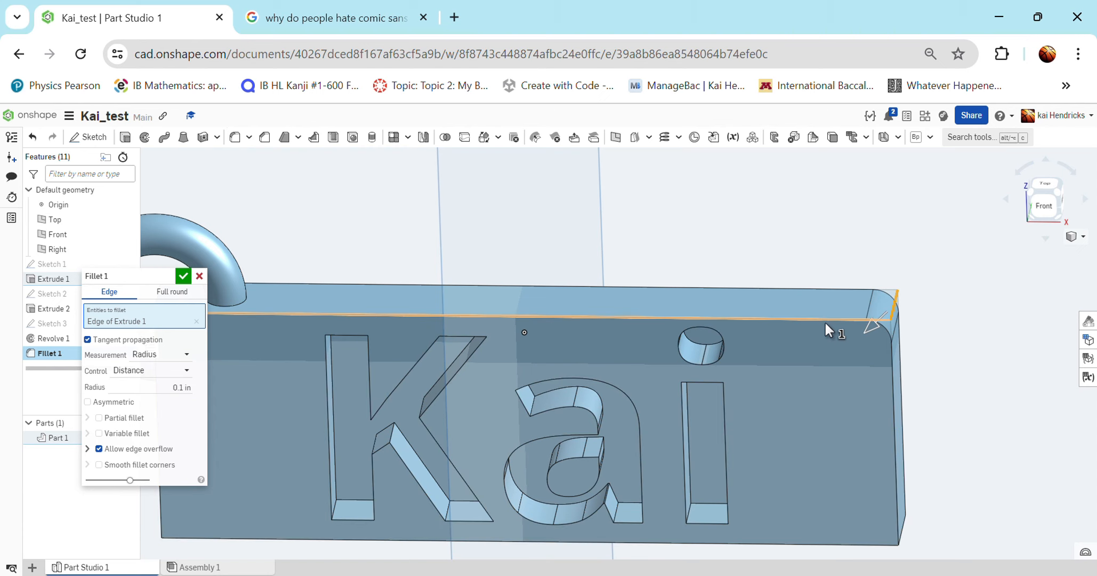
left_click(825, 320)
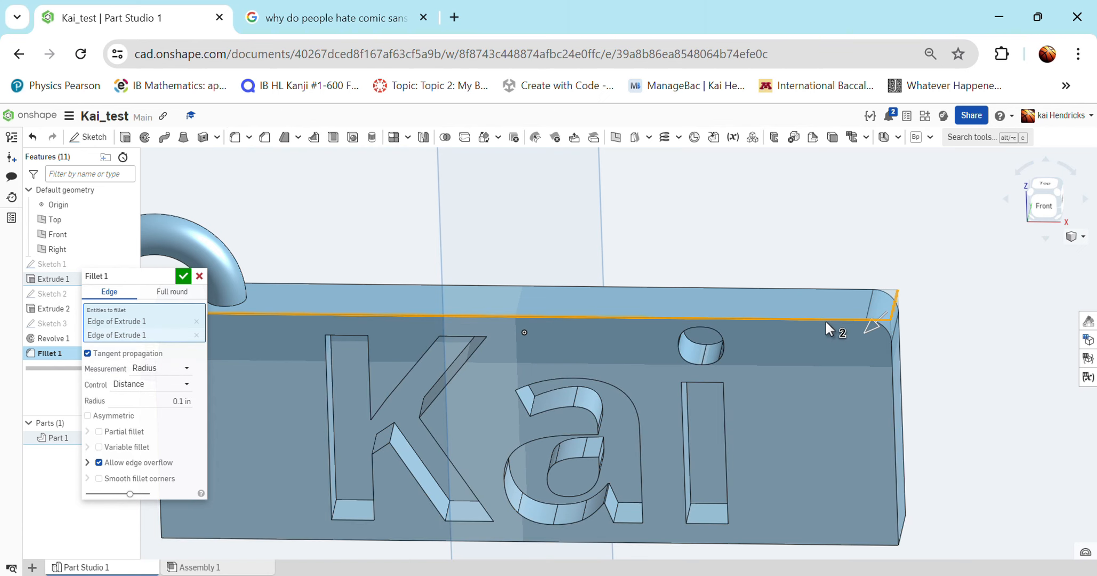
mouse_move(819, 294)
right_mouse_down()
mouse_move(818, 335)
mouse_move(816, 307)
right_mouse_up()
left_click(815, 285)
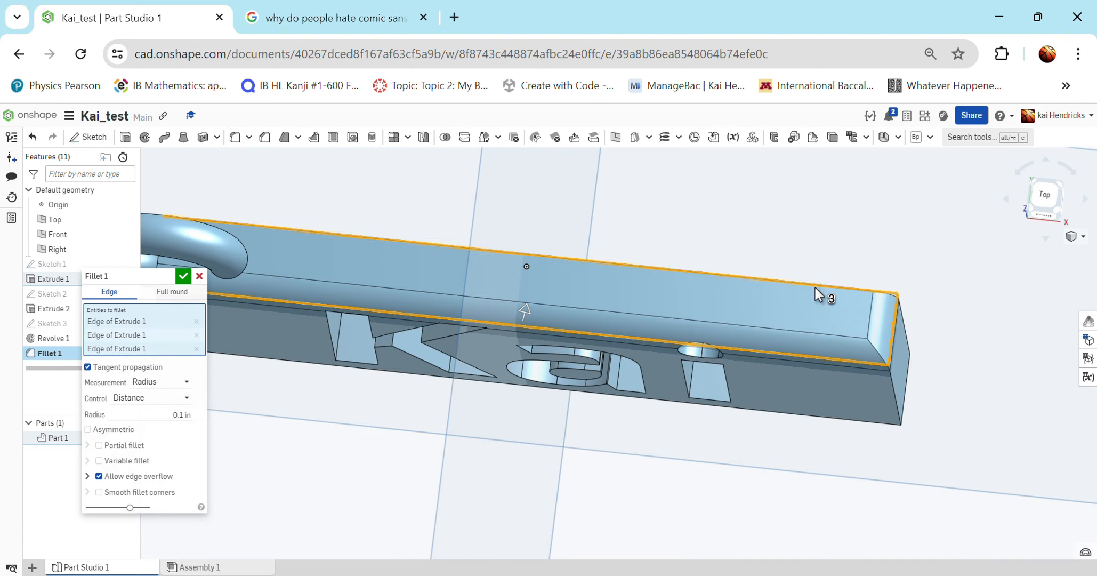
Add the block's right end edges to the fillet: the back and front vertical edges and the short bottom edge.
right_click_drag(922, 336, 838, 286)
left_click(834, 294)
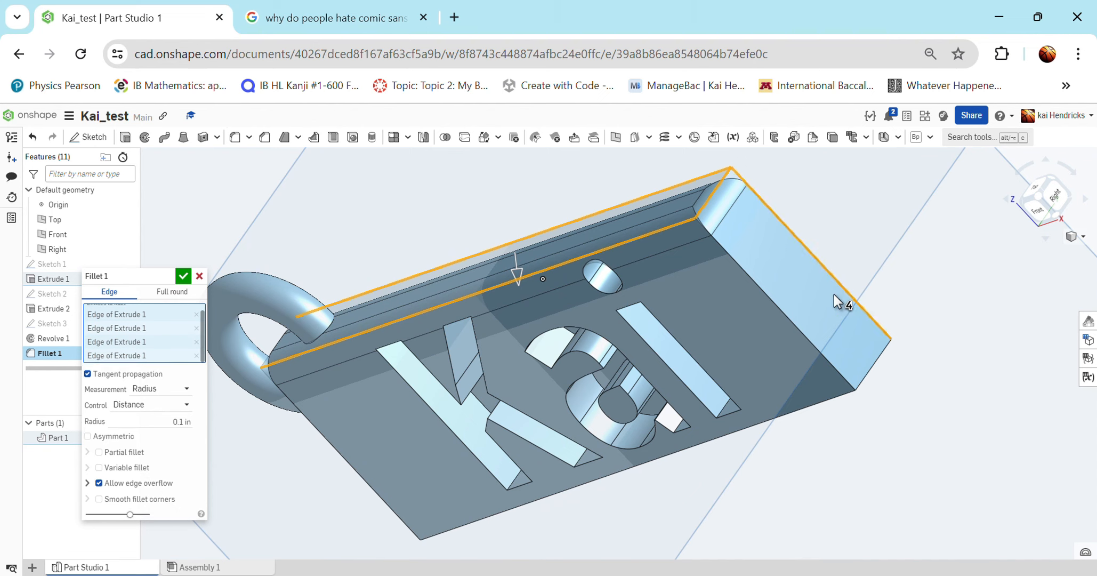
left_click(799, 331)
left_click(853, 369)
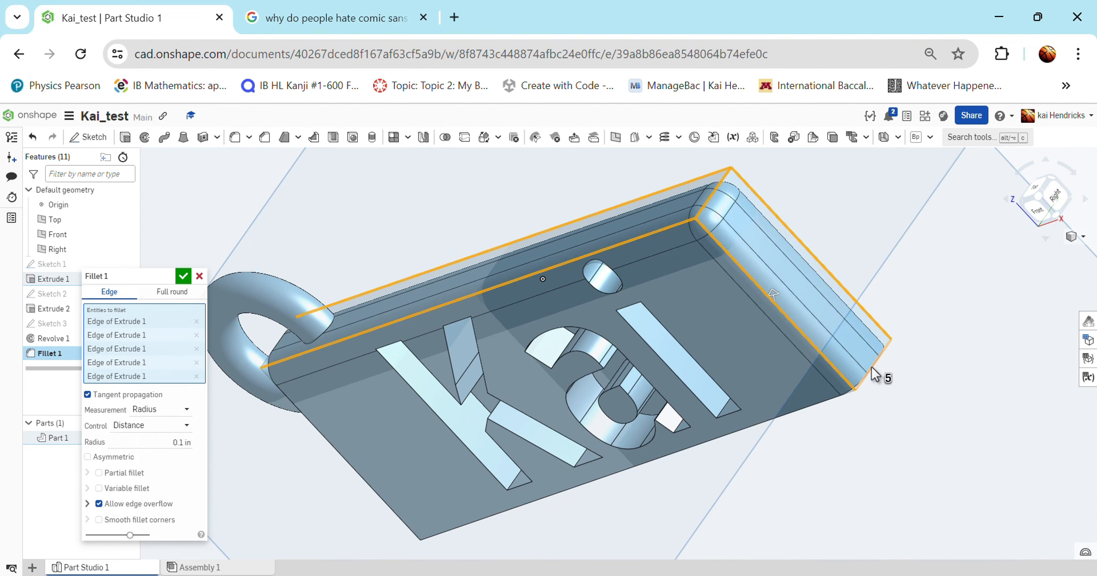
left_click(873, 366)
Add the front and back long edges of the block's bottom face to the fillet.
right_click_drag(873, 366, 857, 294)
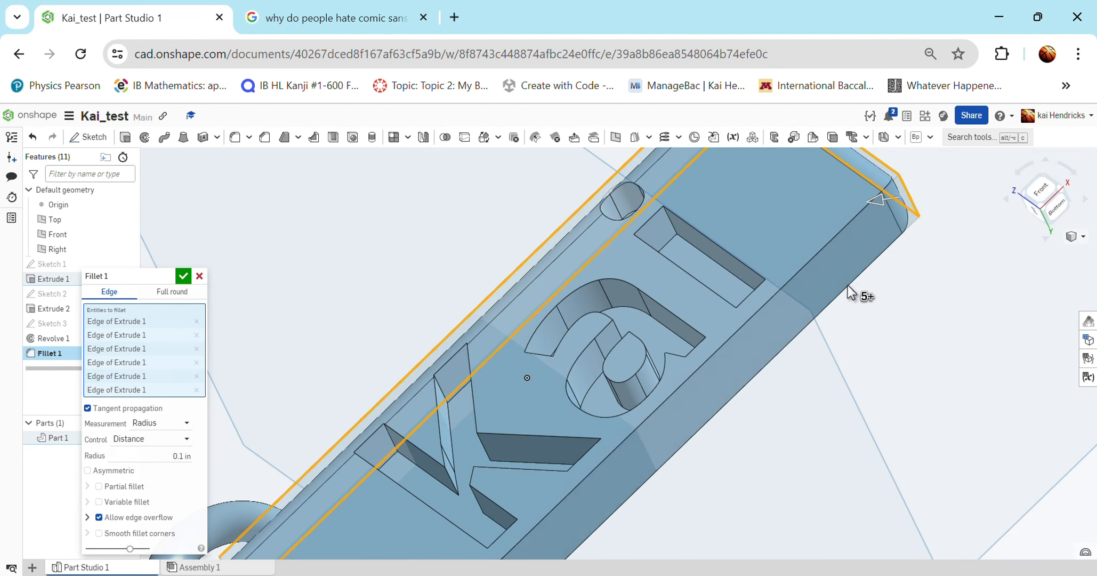
left_click(798, 274)
scroll(827, 311, "down", 5)
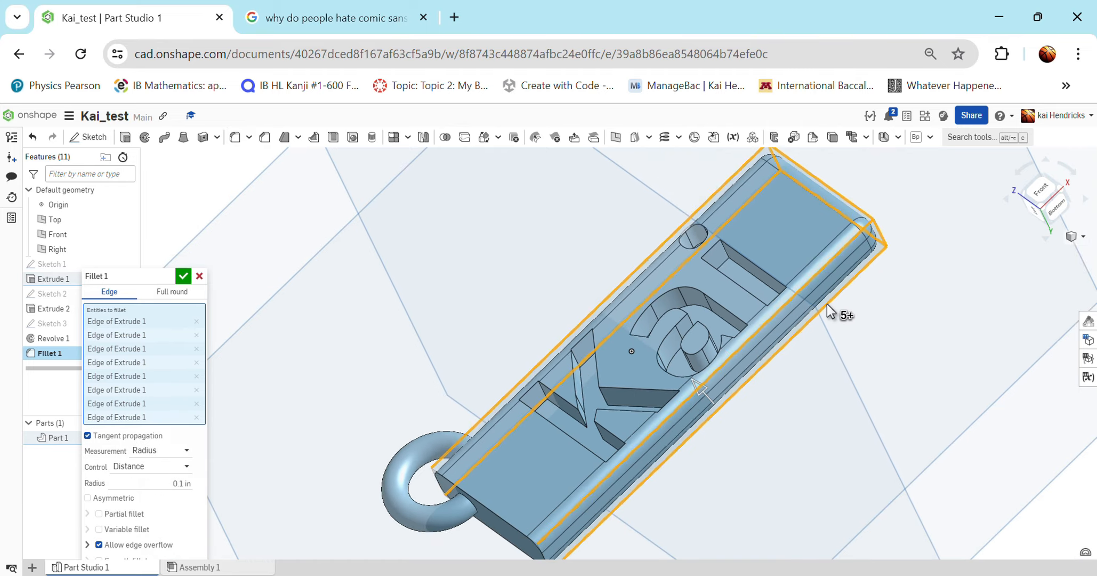
Reduce the fillet radius to 0.05 in.
scroll(698, 380, "up", 5)
right_click_drag(698, 380, 753, 380)
scroll(696, 453, "up", 4)
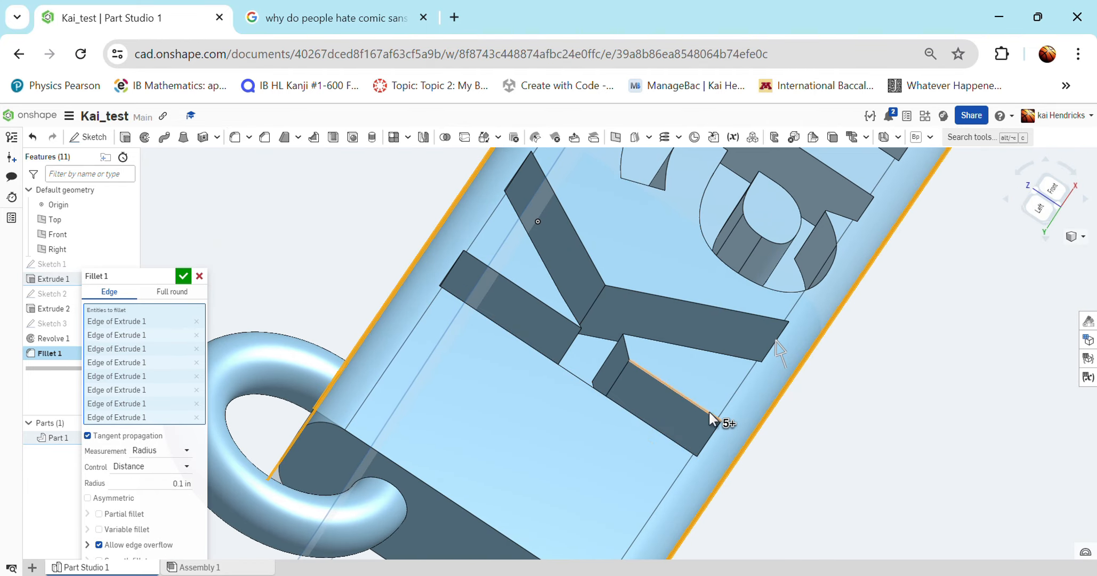
left_click(188, 485)
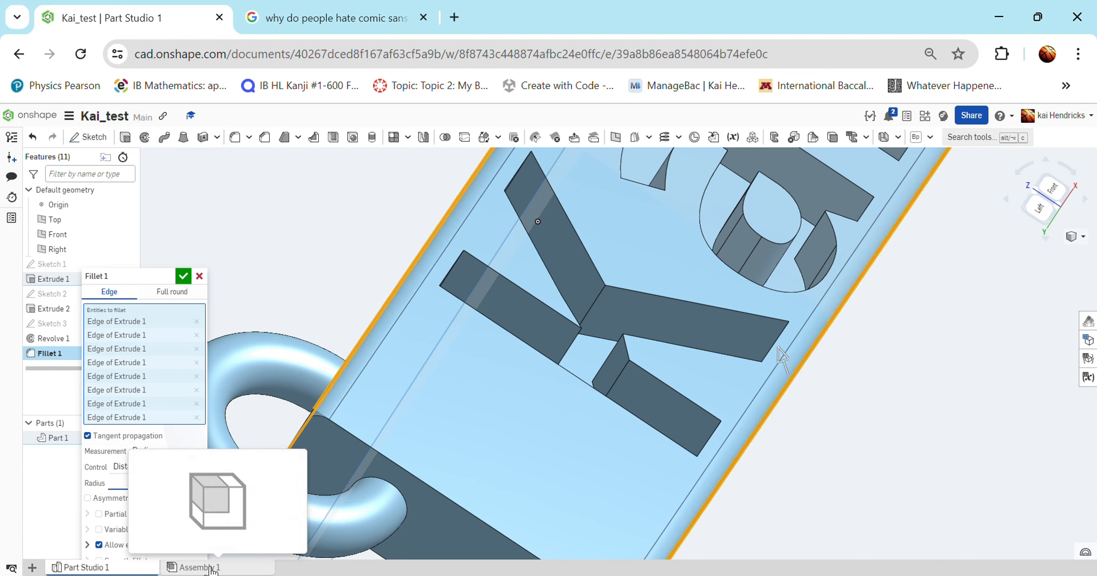
Add the vertical edges and the short bottom edge at the block's ring end to the fillet, and finish it.
scroll(653, 504, "down", 5)
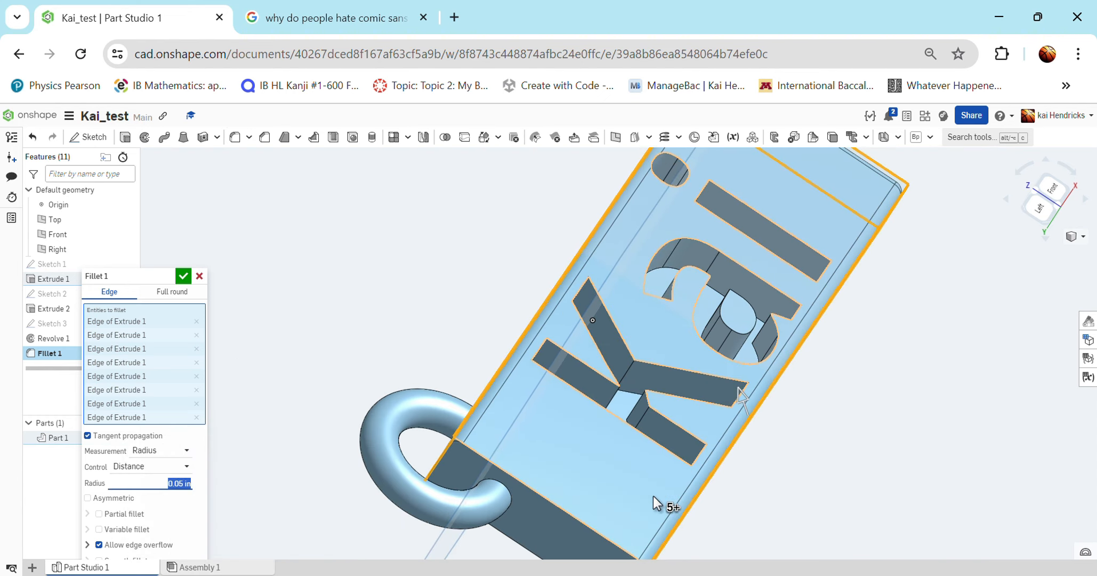
left_click(592, 527)
scroll(591, 527, "down", 3)
right_click_drag(669, 469, 670, 454)
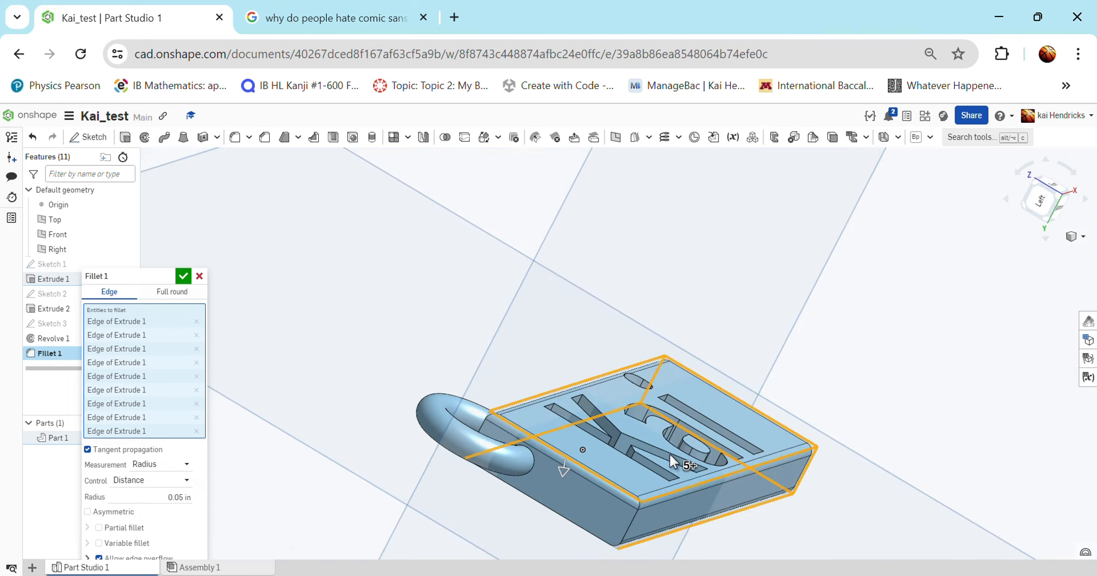
left_click(606, 544)
left_click(605, 545)
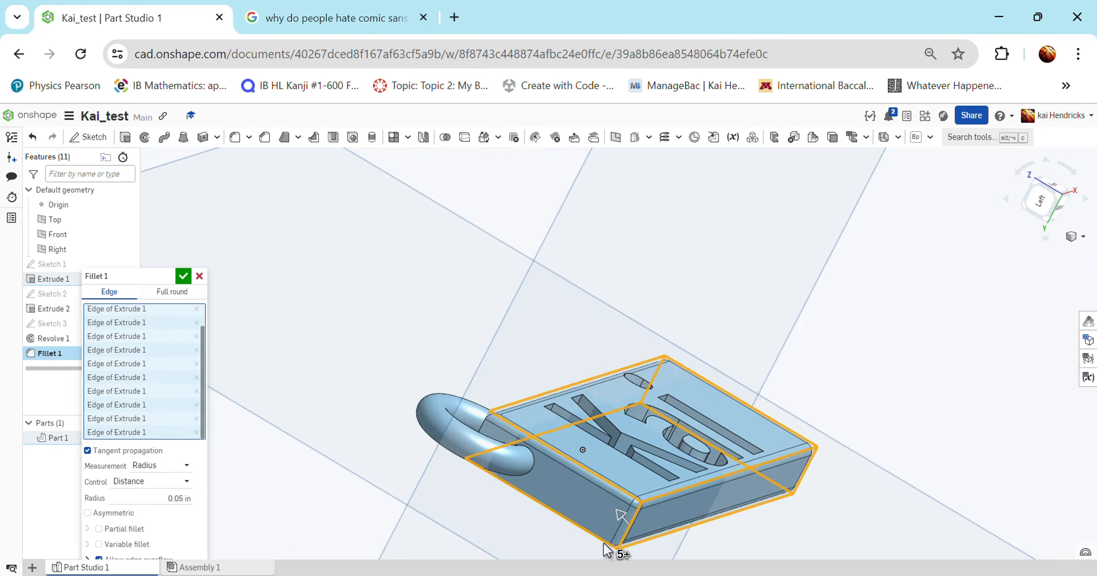
right_click_drag(606, 545, 300, 229)
left_click(183, 276)
Start a new sketch on the name plate's flat back face and face it straight from the back.
key("shift+7")
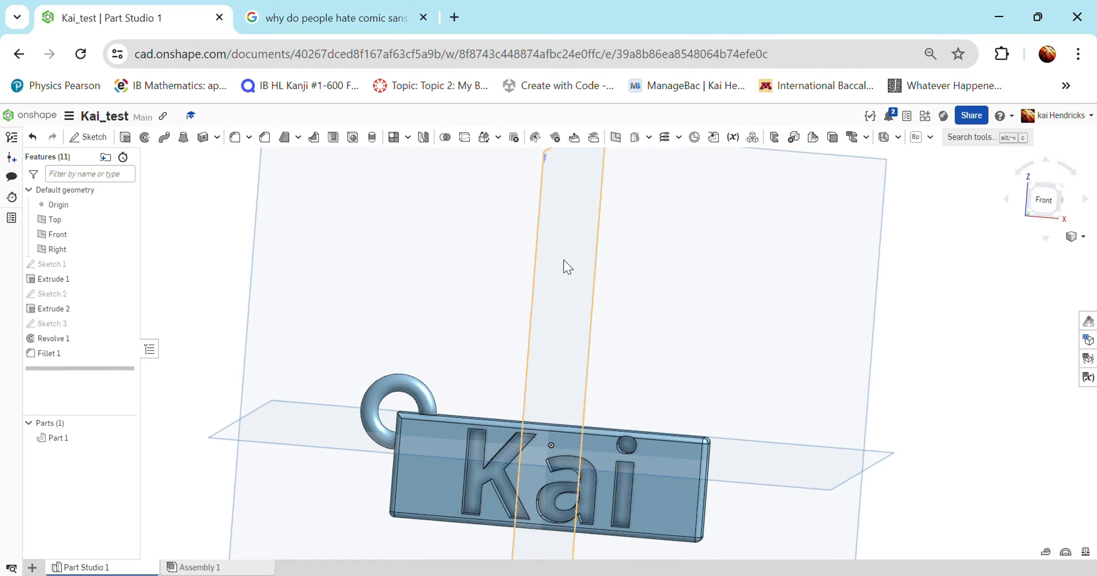
right_click_drag(675, 337, 593, 219)
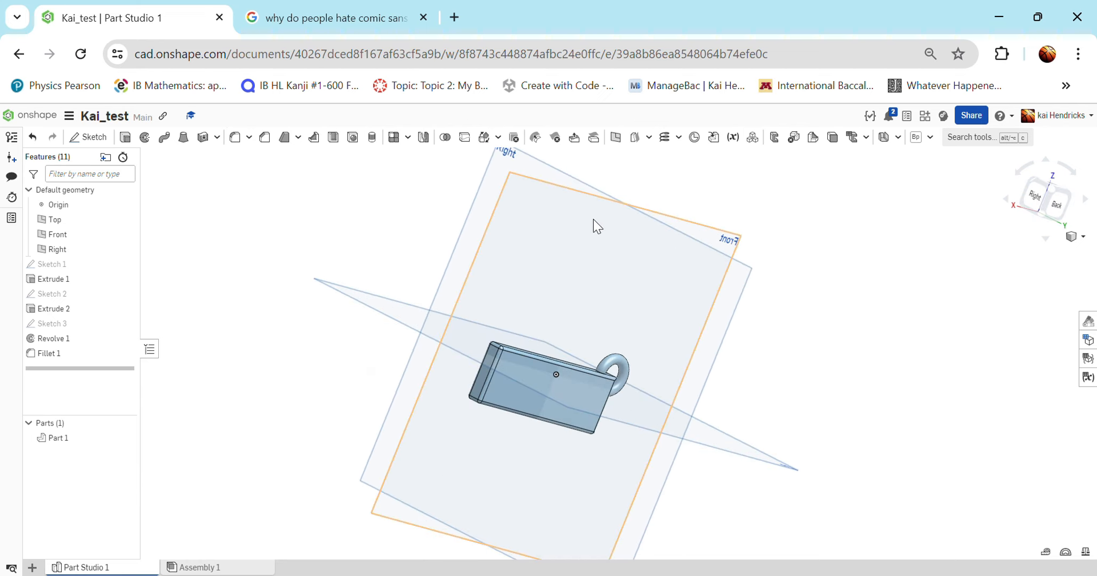
scroll(554, 386, "up", 5)
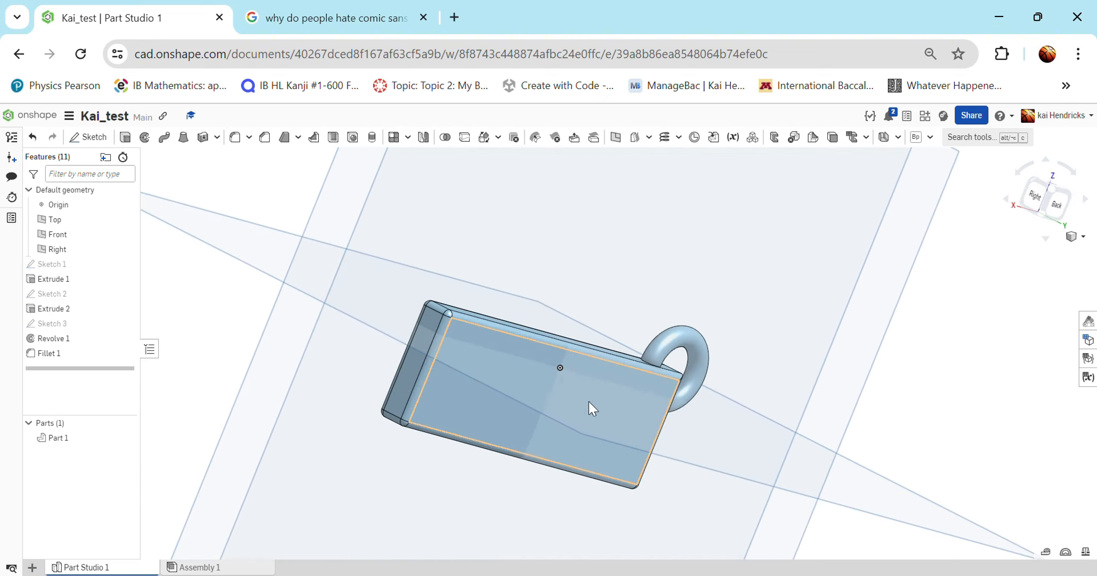
right_click_drag(589, 405, 561, 381)
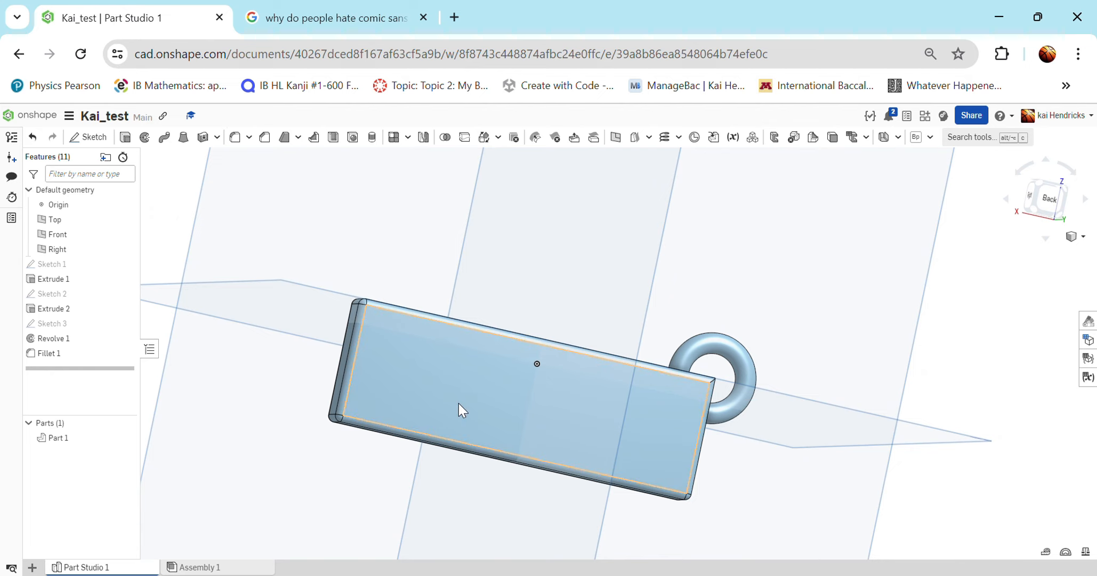
left_click(111, 140)
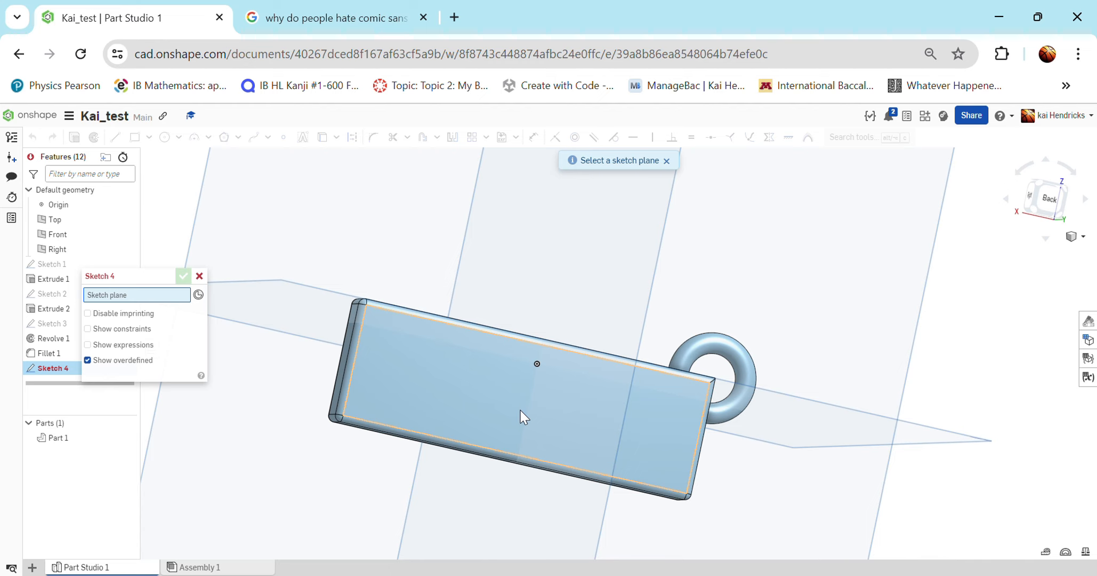
left_click(475, 384)
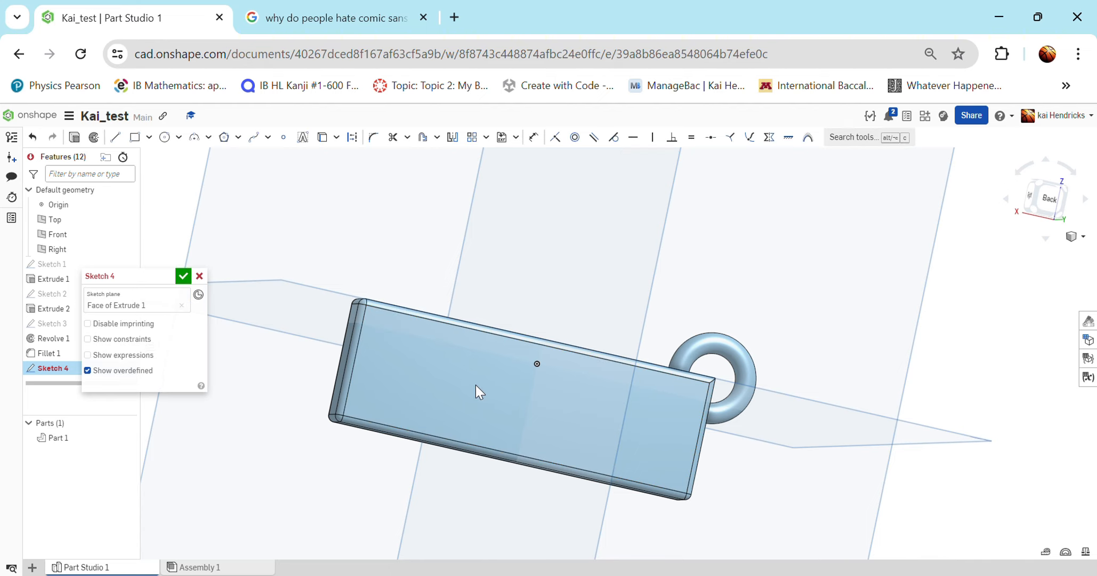
left_click(1048, 202)
scroll(570, 389, "up", 3)
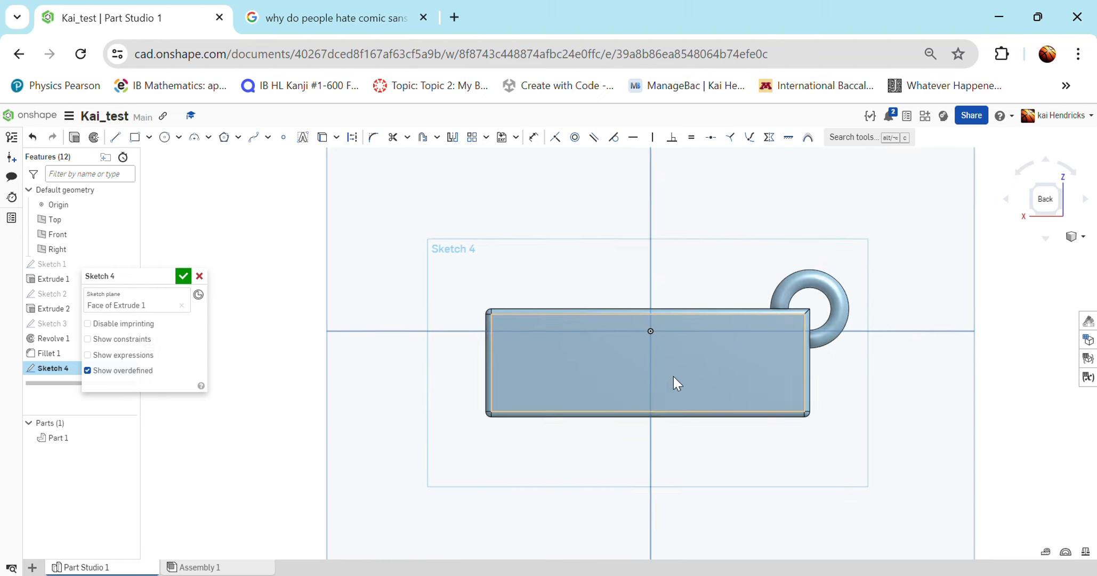
scroll(674, 376, "up", 2)
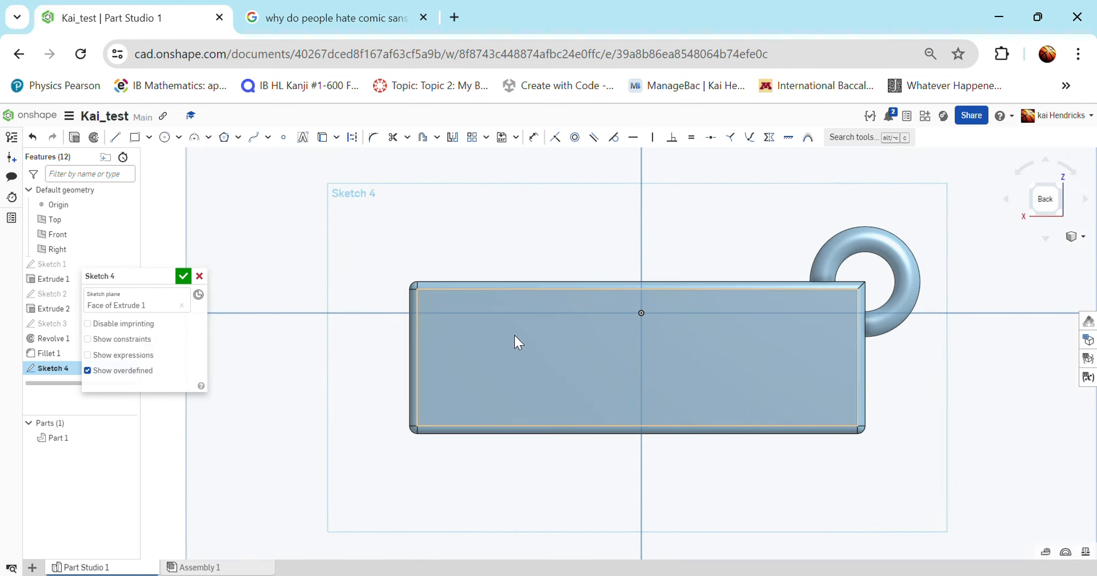